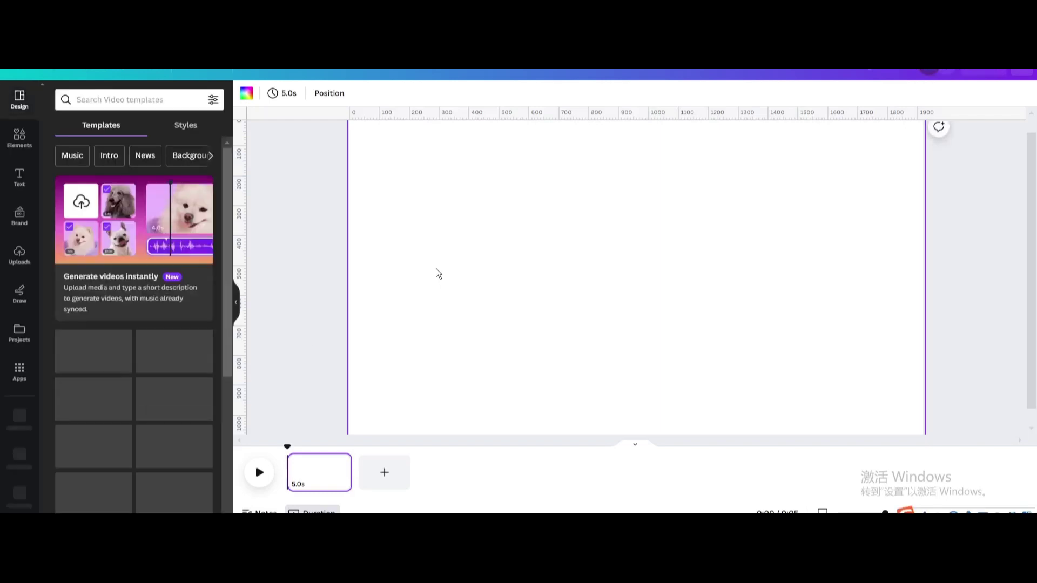
# Add a square shape, stretch it into a wide rectangle, and fill it black
pyautogui.click(19, 169)
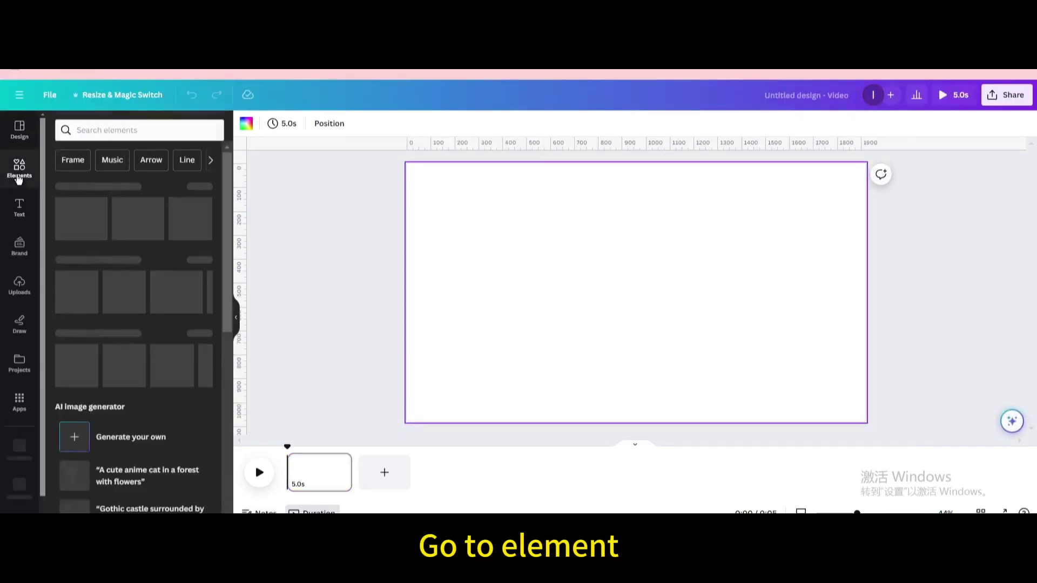
pyautogui.scroll(-8, 88, 339)
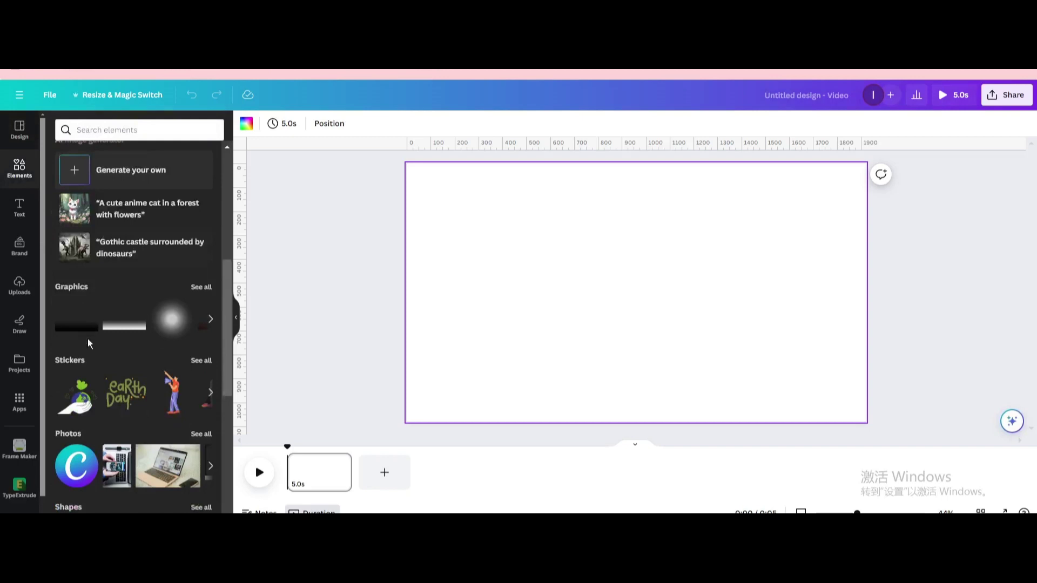
pyautogui.scroll(-1, 87, 349)
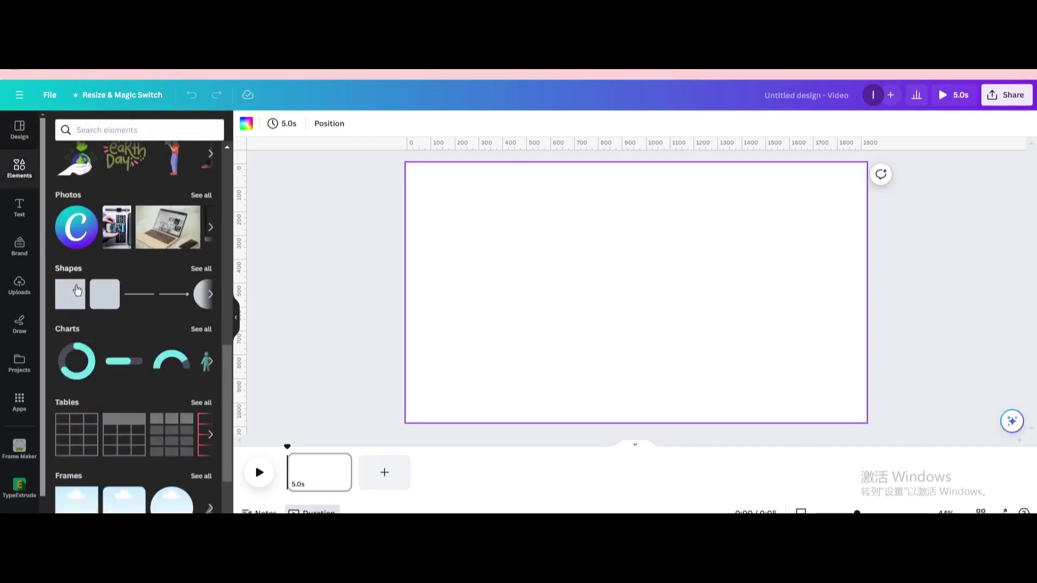
pyautogui.click(66, 302)
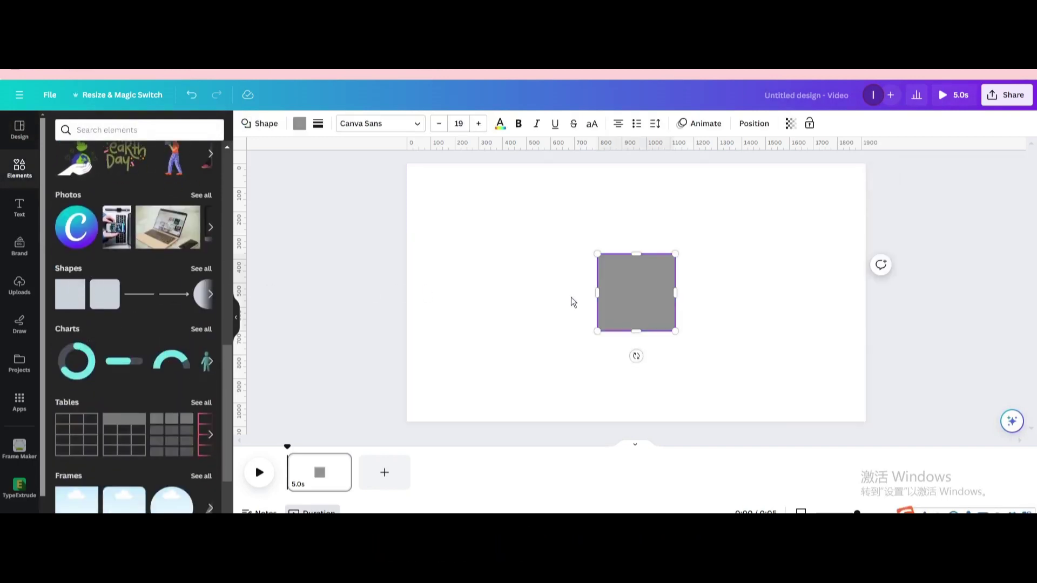
pyautogui.moveTo(595, 292); pyautogui.dragTo(524, 292)
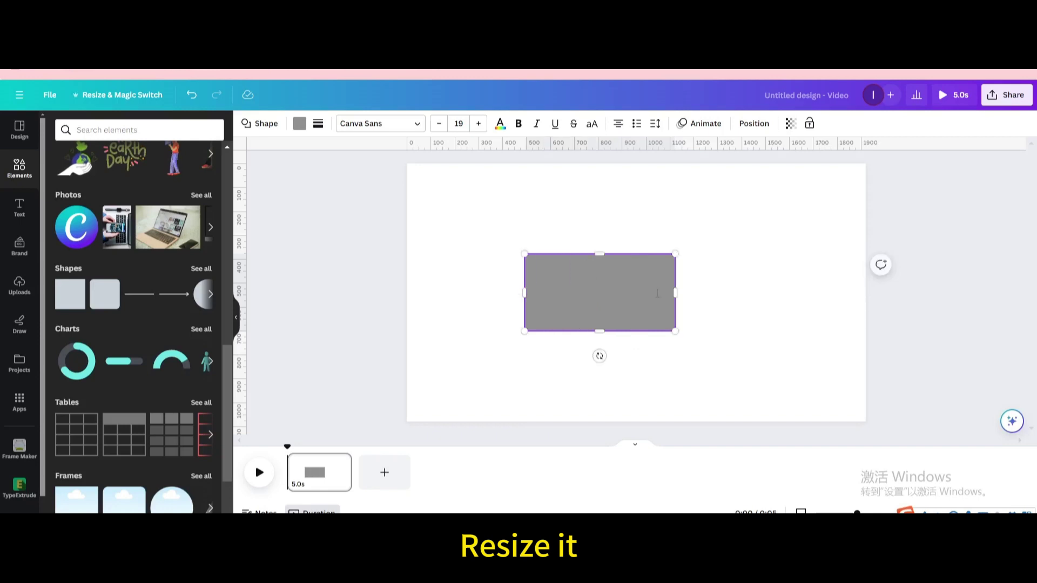
pyautogui.moveTo(675, 292); pyautogui.dragTo(705, 294)
pyautogui.click(300, 125)
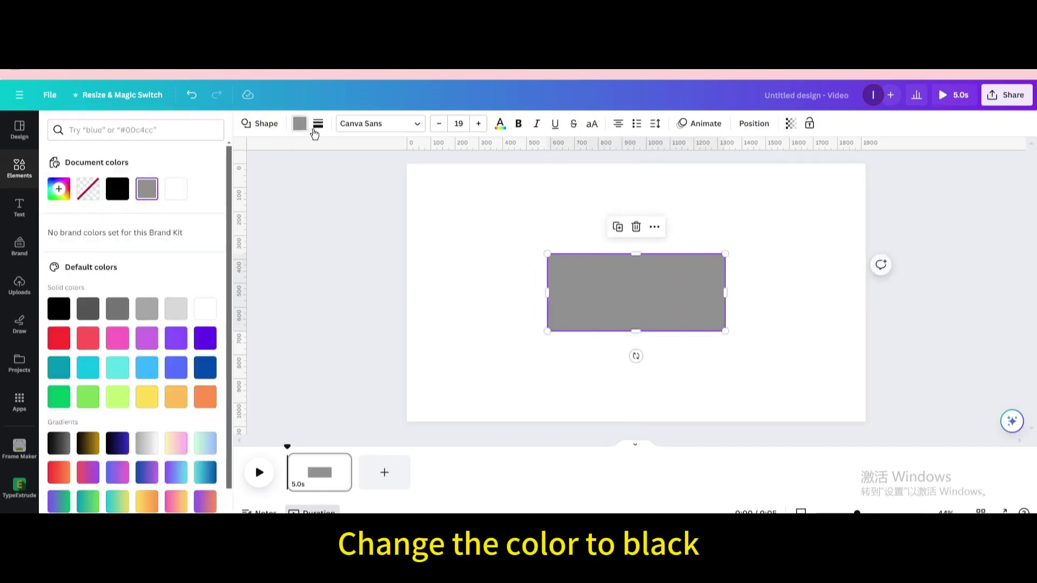
pyautogui.click(122, 200)
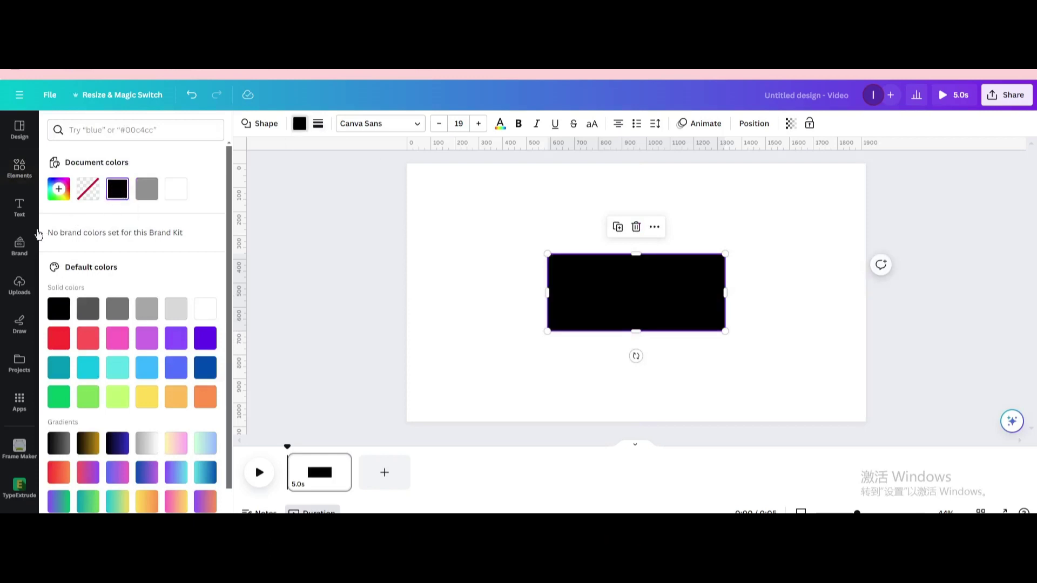
# Add a heading reading 'CANVAS' in the Anton font, coloured white with Change all
pyautogui.click(19, 208)
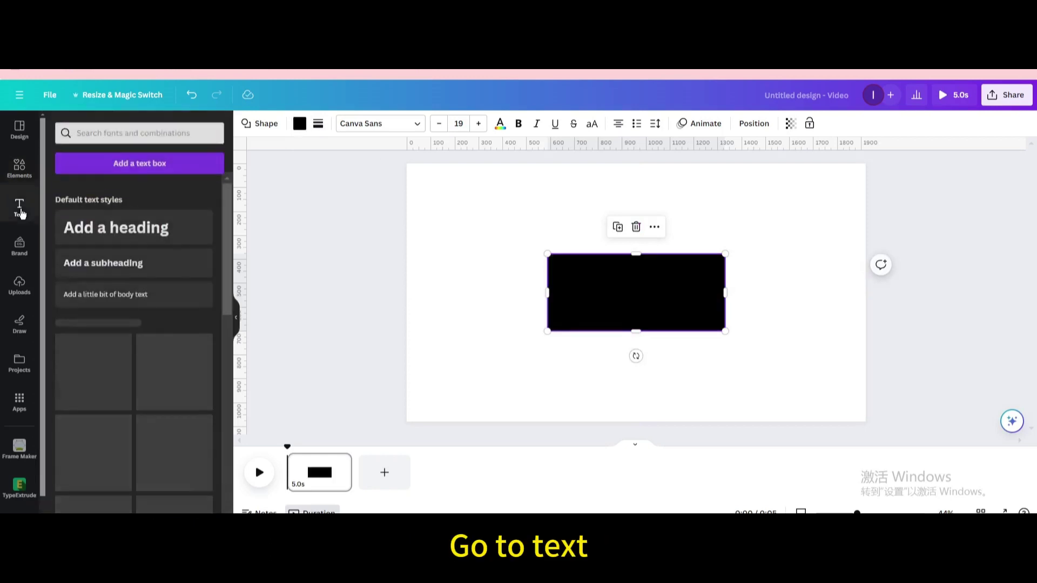
pyautogui.click(125, 226)
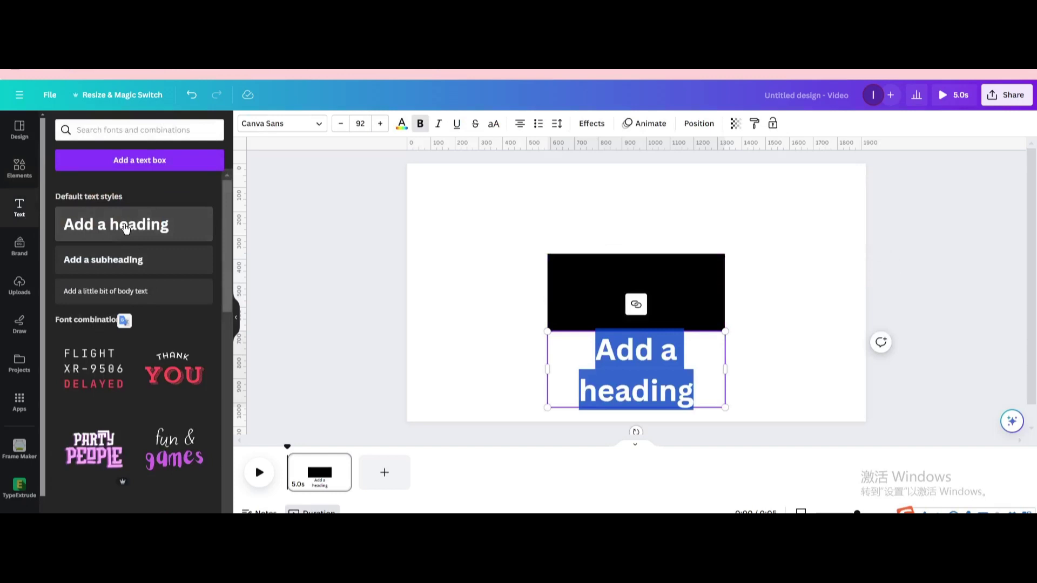
pyautogui.write('CANVAS')
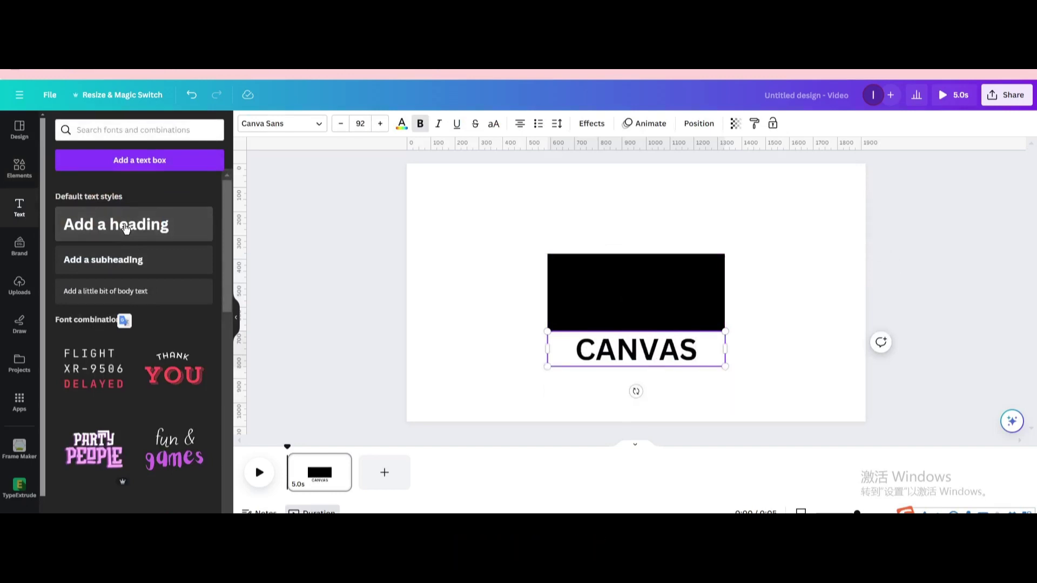
pyautogui.click(320, 129)
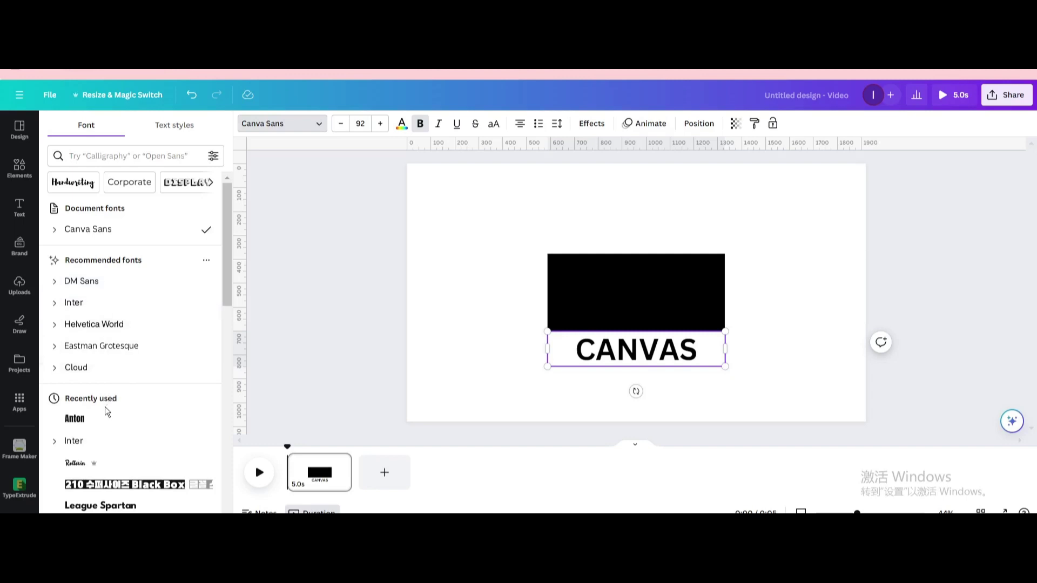
pyautogui.click(103, 419)
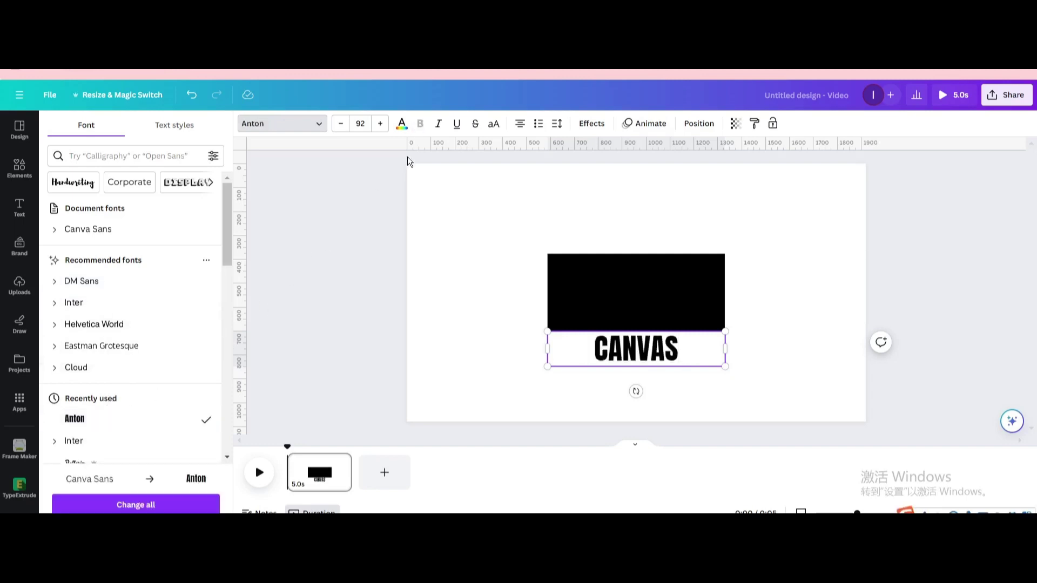
pyautogui.click(402, 126)
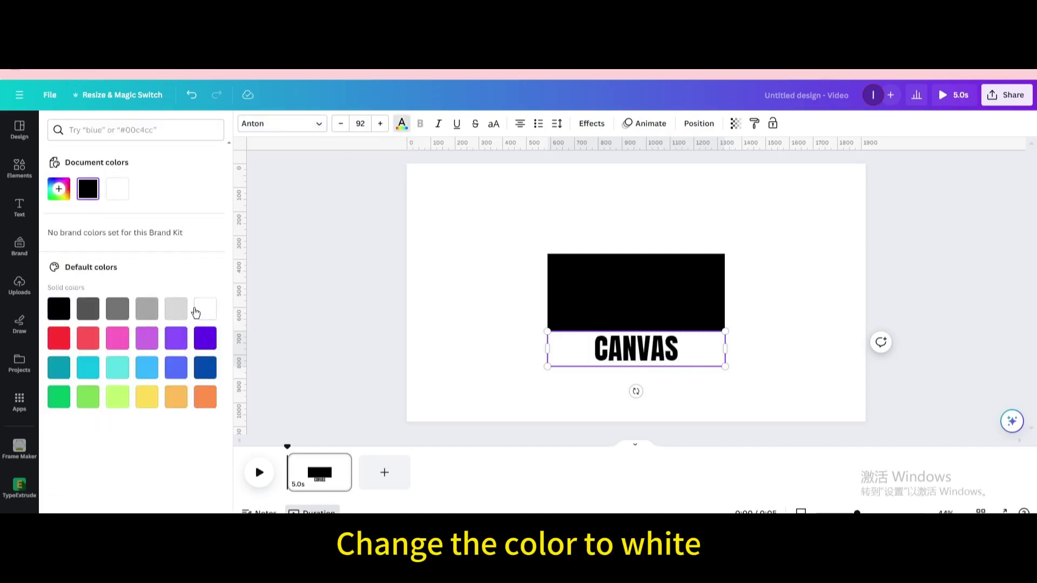
pyautogui.click(195, 313)
pyautogui.click(139, 504)
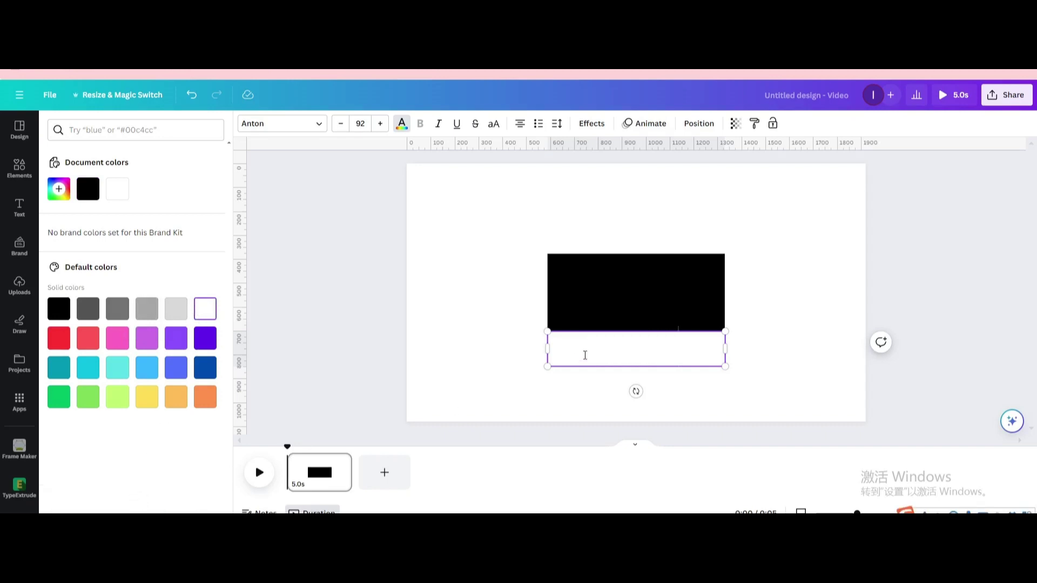
# Centre the CANVAS text on the black rectangle and trim the rectangle's height to hug it
pyautogui.click(519, 326)
pyautogui.moveTo(634, 356); pyautogui.dragTo(696, 323)
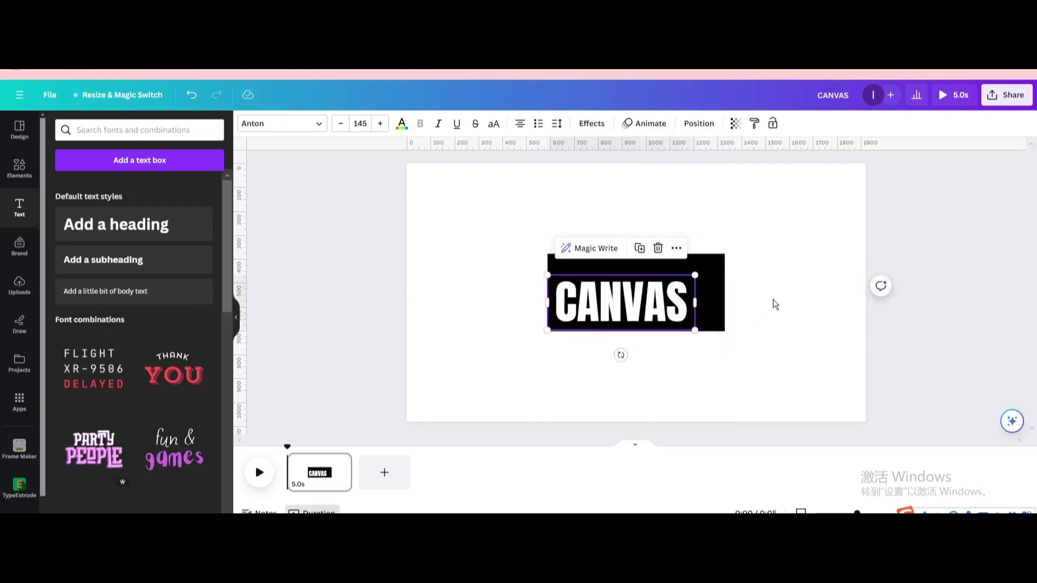
pyautogui.click(776, 304)
pyautogui.moveTo(639, 307); pyautogui.dragTo(652, 291)
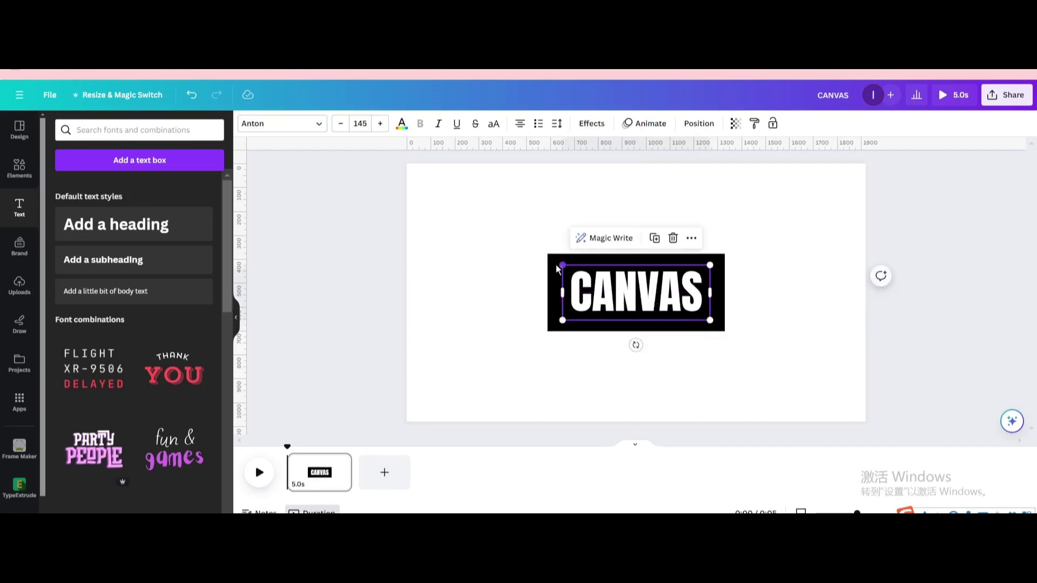
pyautogui.click(558, 269)
pyautogui.moveTo(636, 254); pyautogui.dragTo(639, 265)
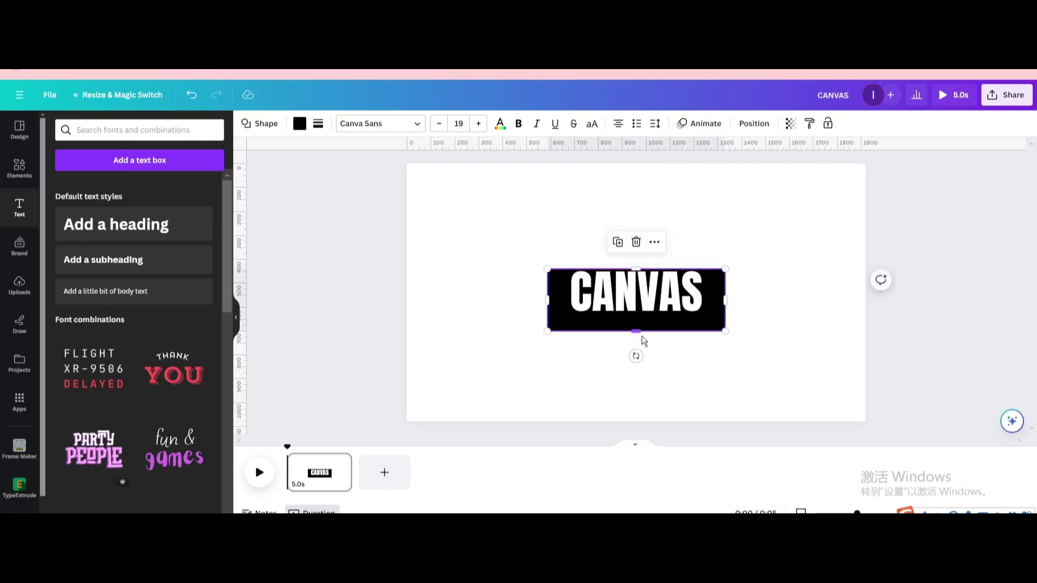
pyautogui.moveTo(639, 331); pyautogui.dragTo(639, 317)
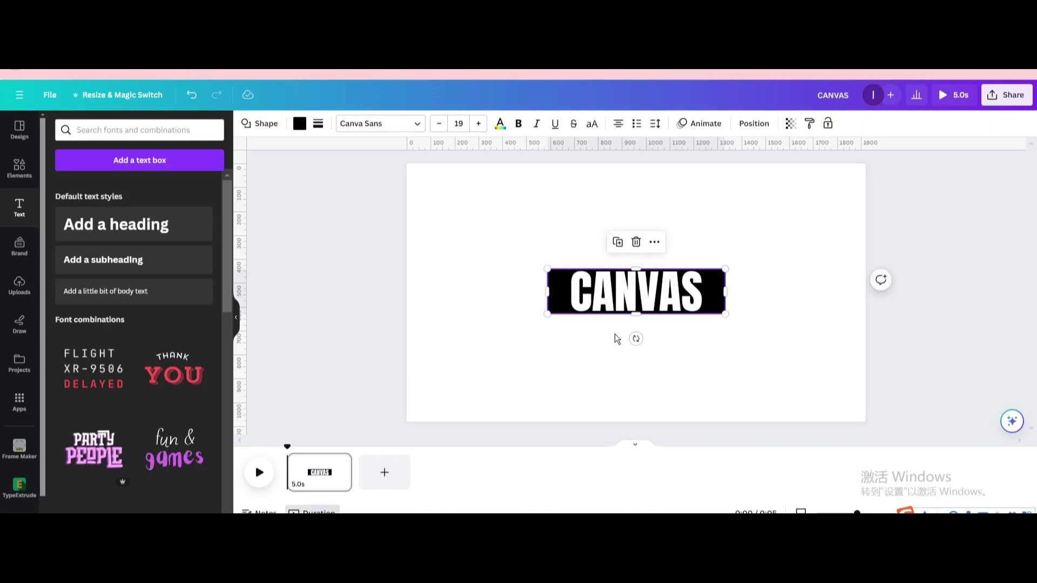
# Group the black box with its CANVAS text, duplicate the group, and move the copy lower right
pyautogui.click(617, 338)
pyautogui.moveTo(503, 260); pyautogui.dragTo(727, 321)
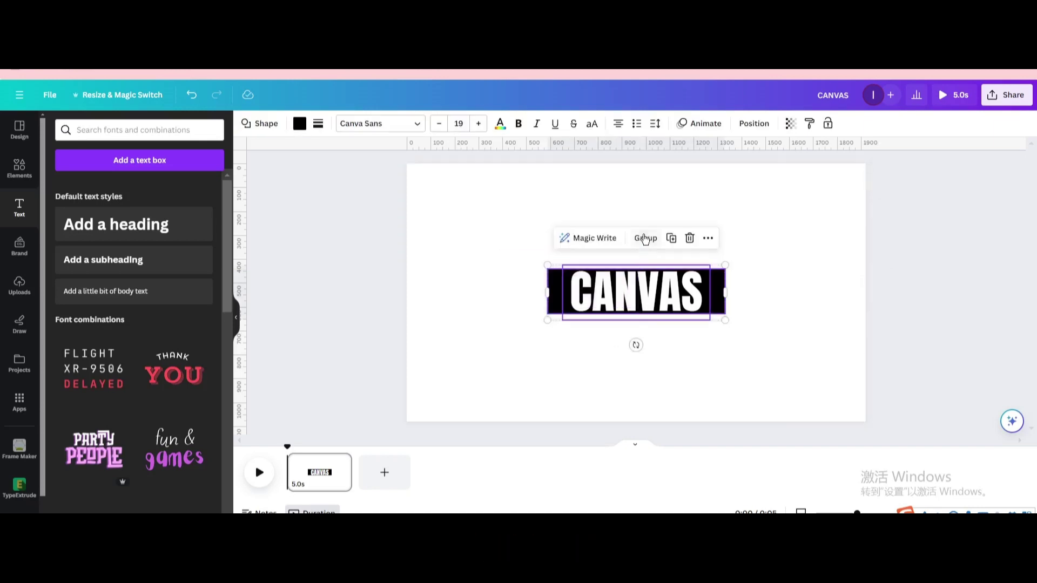
pyautogui.click(644, 239)
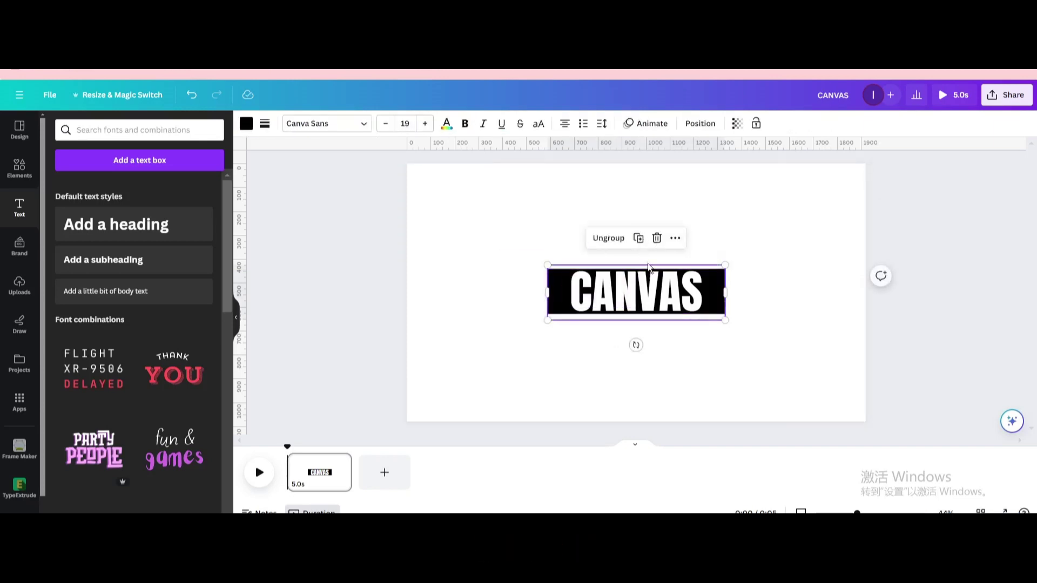
pyautogui.click(638, 238)
pyautogui.moveTo(665, 308); pyautogui.dragTo(777, 369)
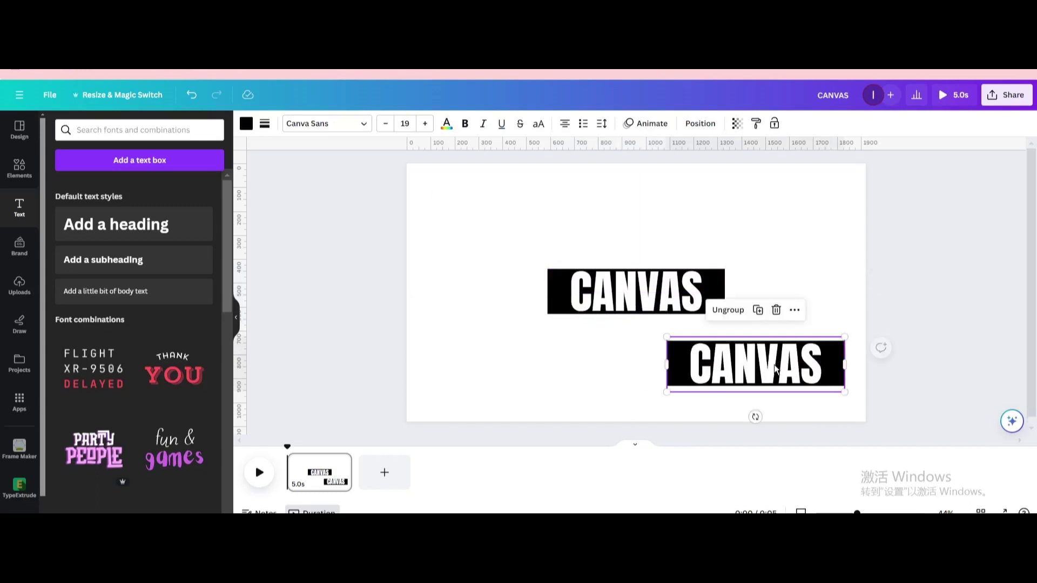
# Give the copy's lettering a Hollow effect at thickness 20, then regroup it with its box
pyautogui.click(730, 311)
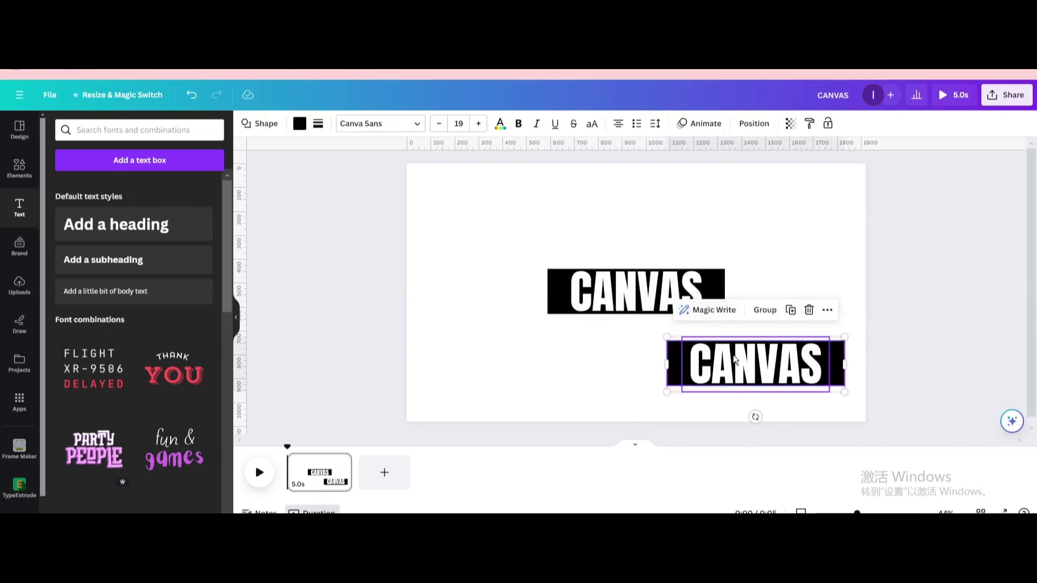
pyautogui.click(639, 368)
pyautogui.click(727, 367)
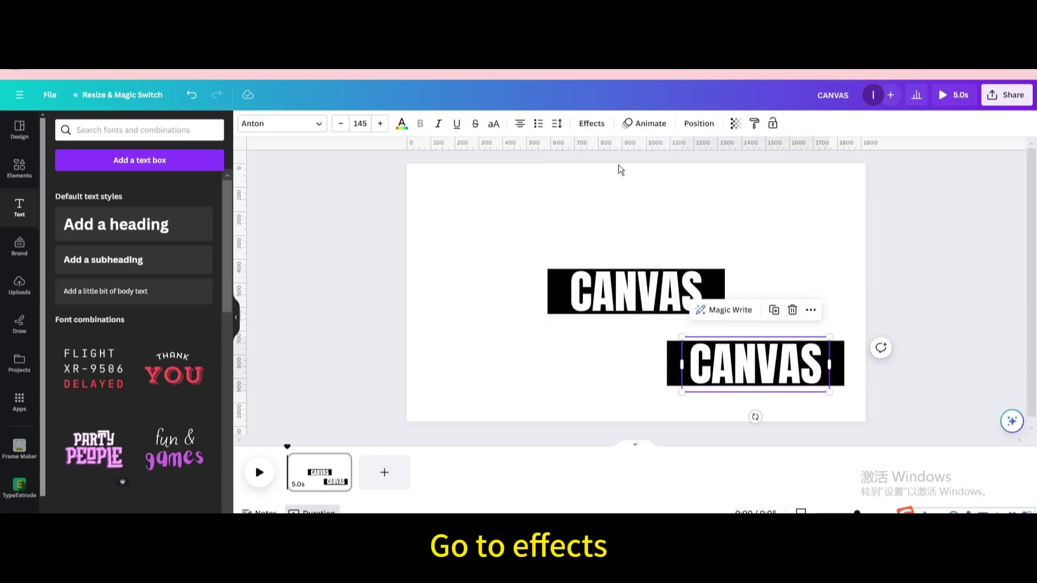
pyautogui.click(592, 125)
pyautogui.click(79, 268)
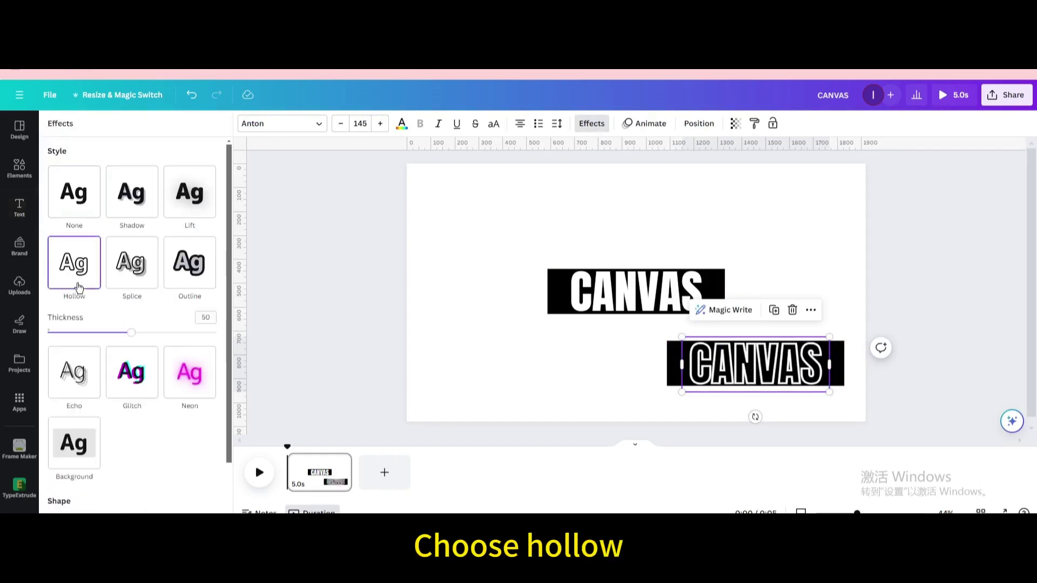
pyautogui.moveTo(129, 334); pyautogui.dragTo(85, 336)
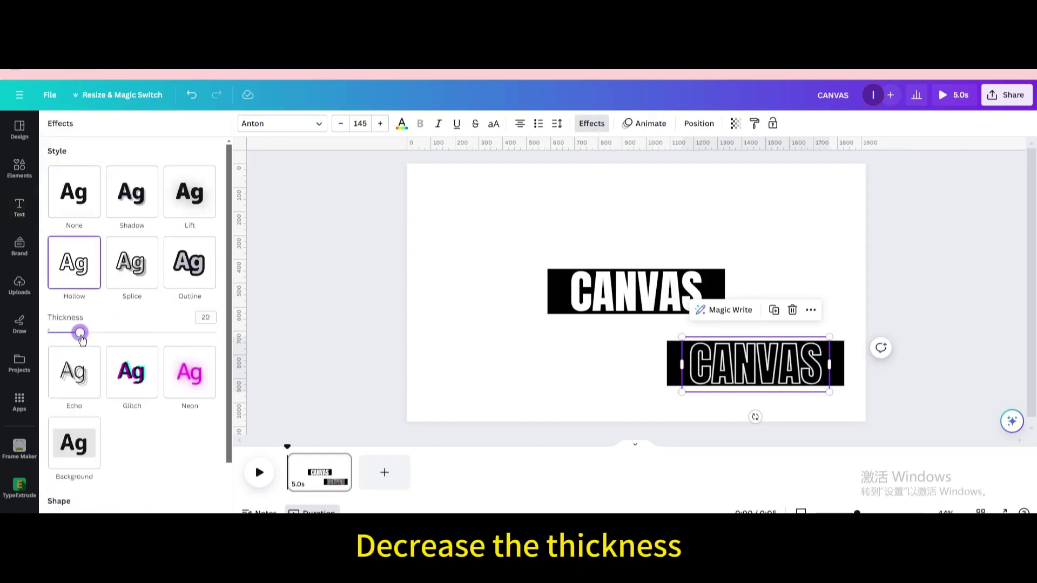
pyautogui.moveTo(625, 353); pyautogui.dragTo(686, 378)
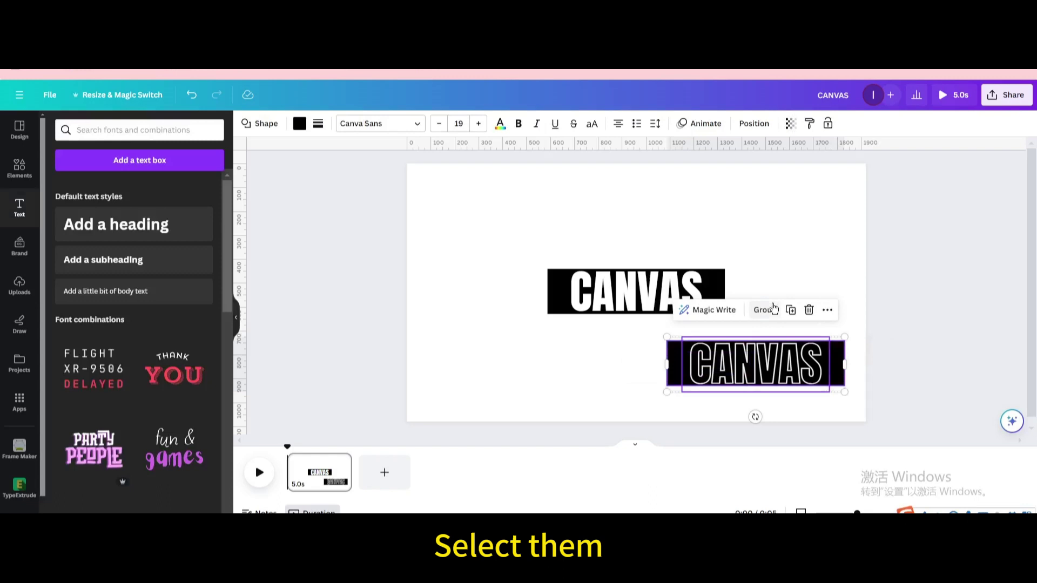
pyautogui.click(764, 310)
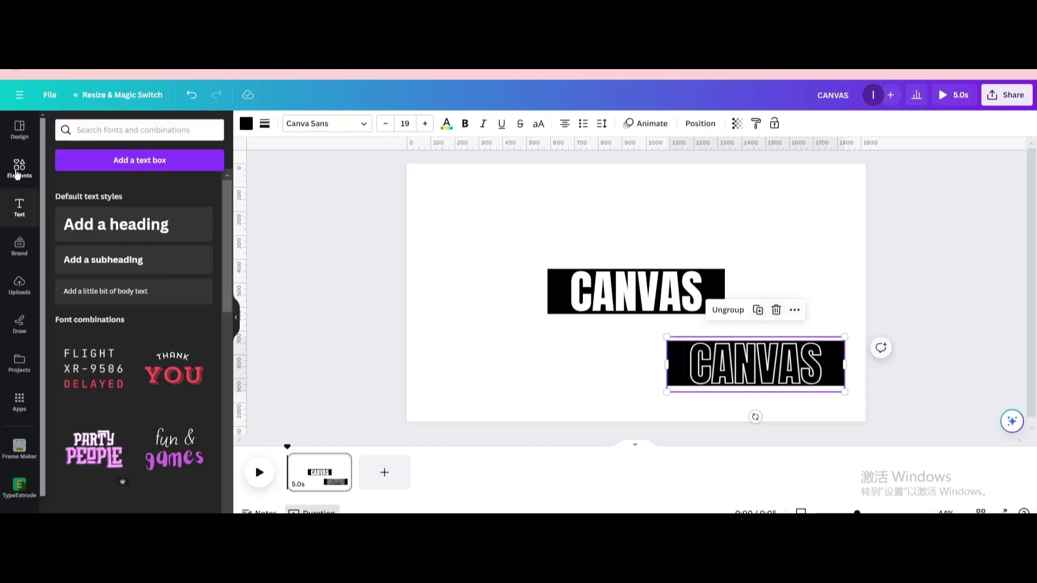
# Add a black-to-white 'shadow' gradient graphic above the CANVAS block, sized to its width
pyautogui.click(19, 169)
pyautogui.click(103, 136)
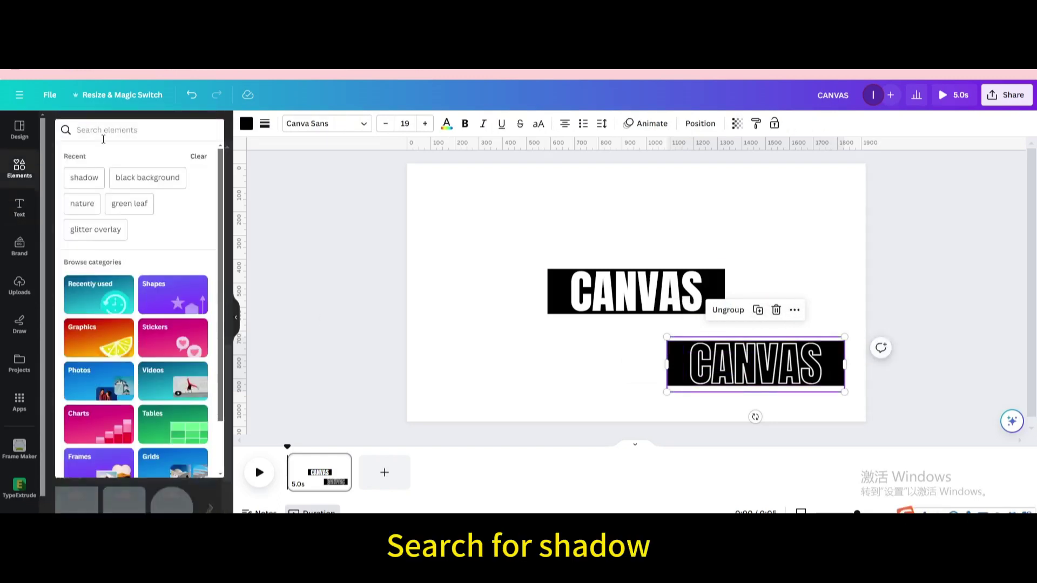
pyautogui.click(78, 184)
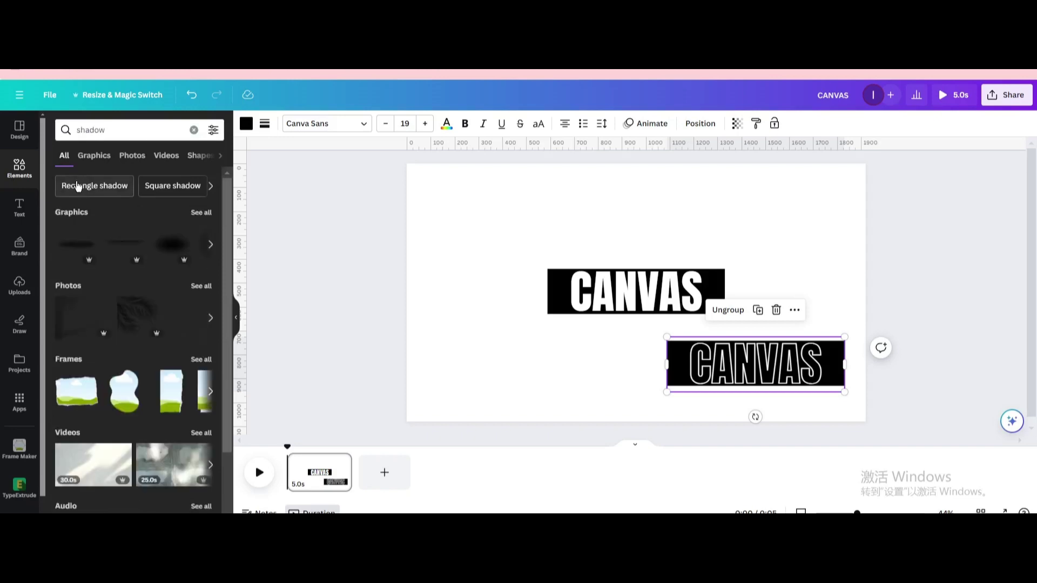
pyautogui.click(91, 156)
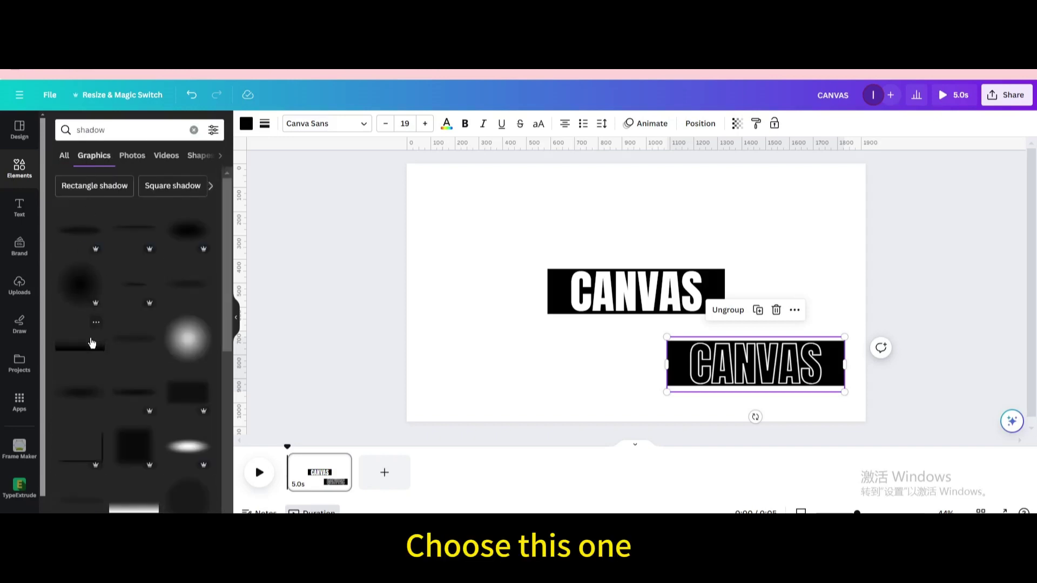
pyautogui.click(92, 344)
pyautogui.moveTo(616, 319); pyautogui.dragTo(615, 252)
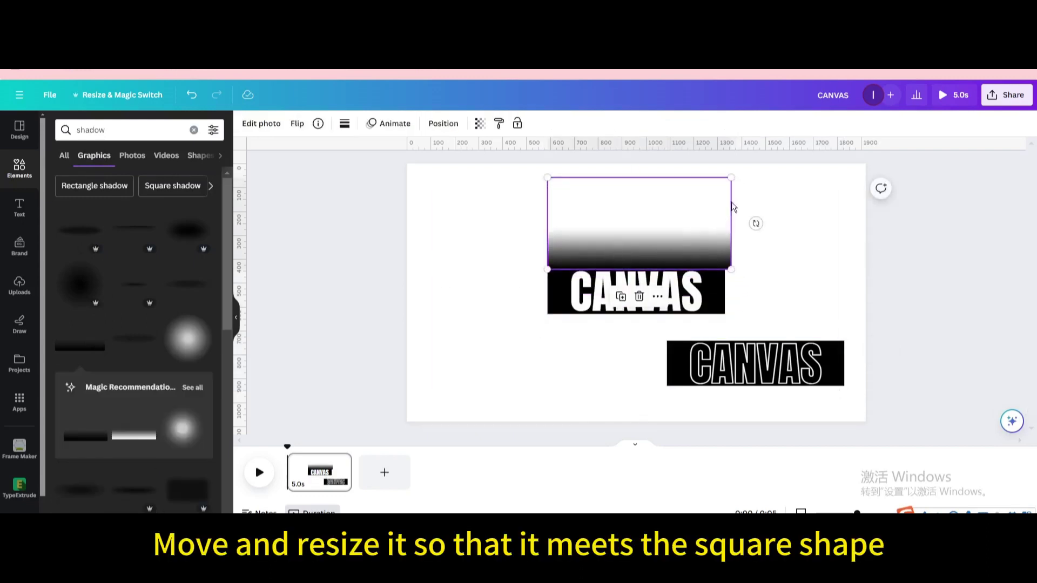
pyautogui.moveTo(733, 177); pyautogui.dragTo(725, 181)
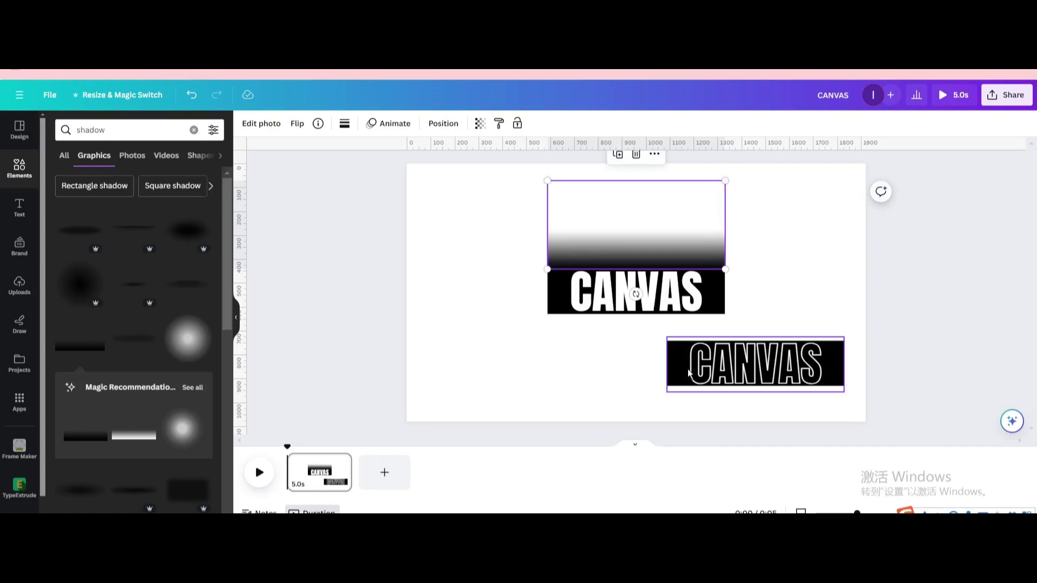
# Duplicate the shadow graphic, rotate the copy 180° and place it below the CANVAS block
pyautogui.click(696, 370)
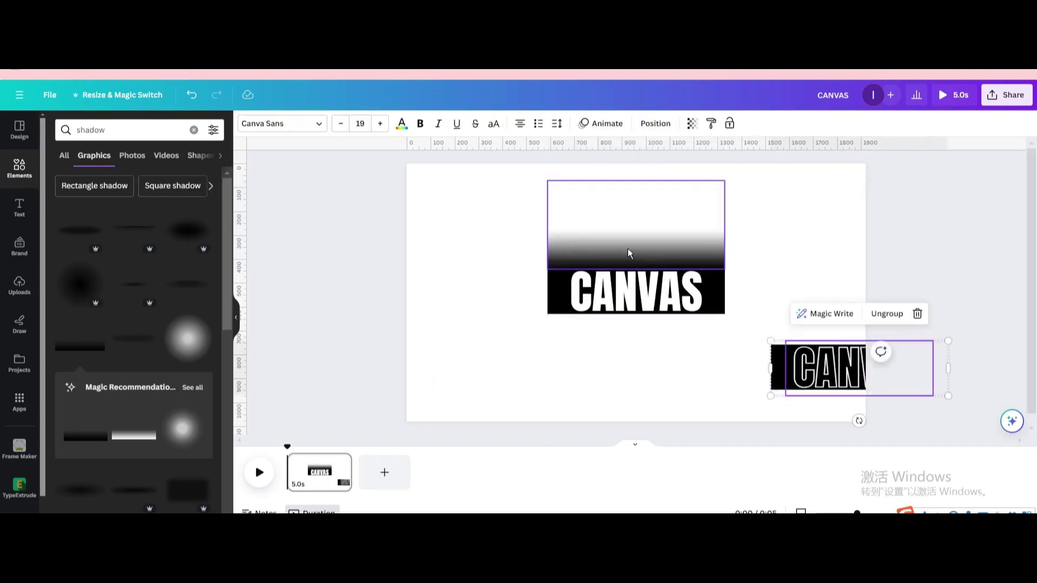
pyautogui.click(645, 196)
pyautogui.click(617, 155)
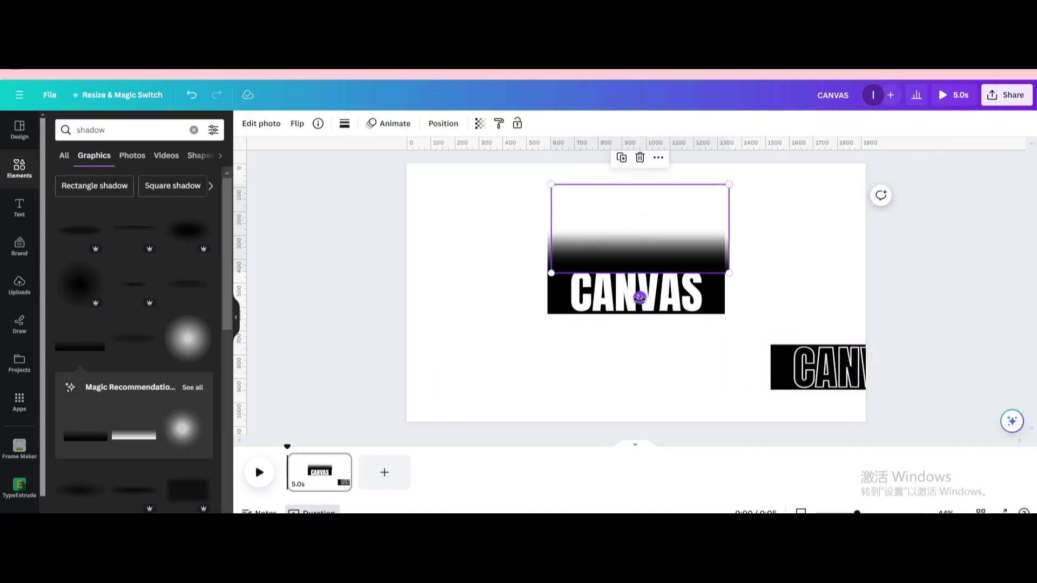
pyautogui.moveTo(637, 295); pyautogui.dragTo(620, 323)
pyautogui.click(472, 325)
pyautogui.click(620, 324)
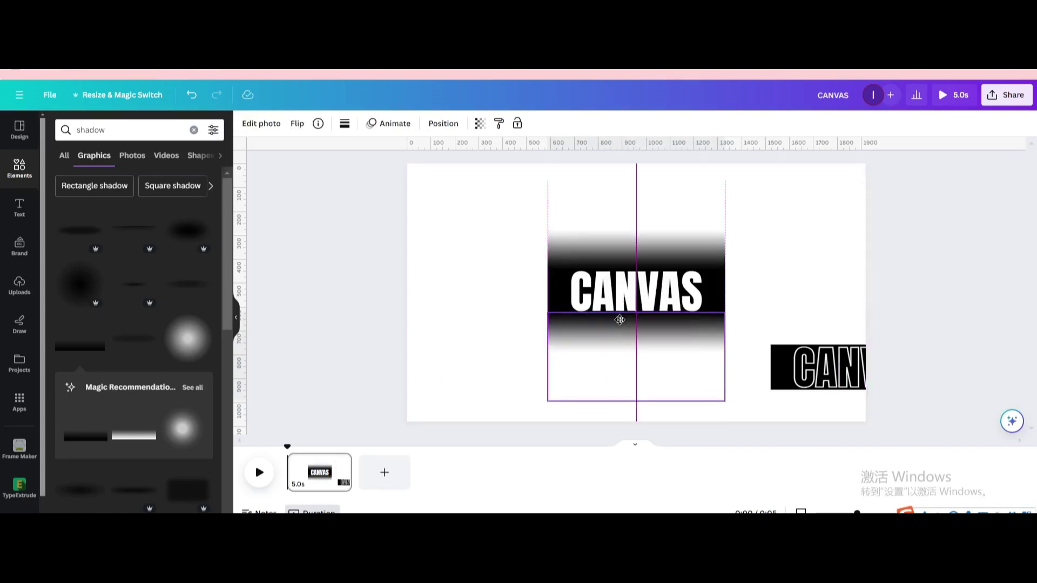
pyautogui.click(456, 311)
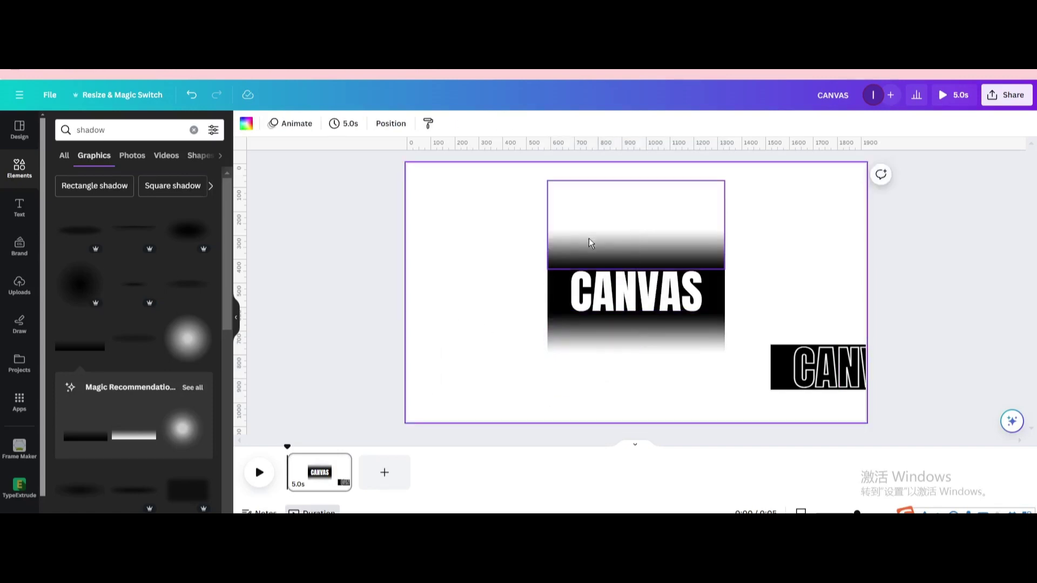
pyautogui.click(804, 356)
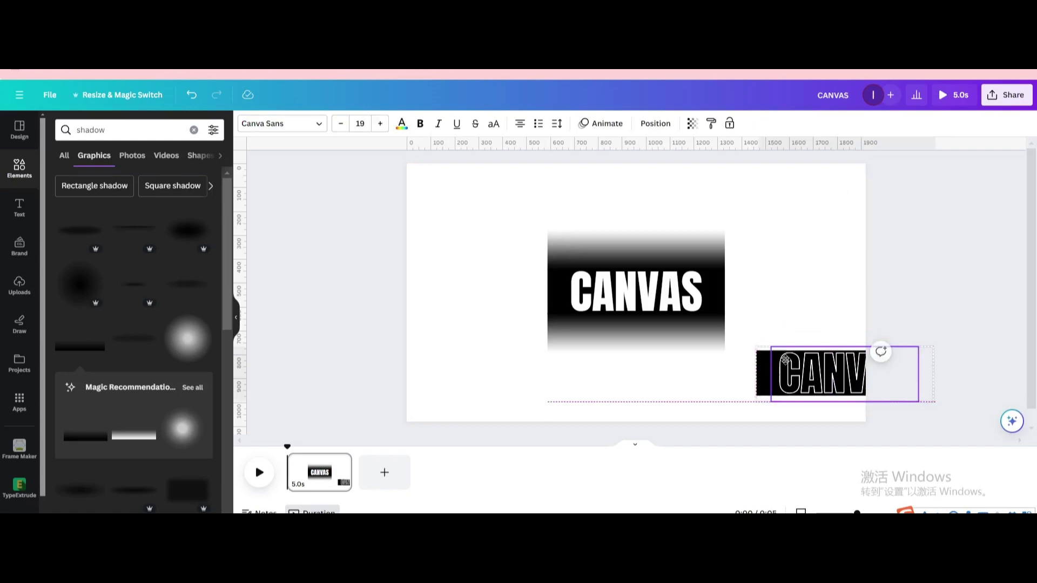
pyautogui.click(340, 463)
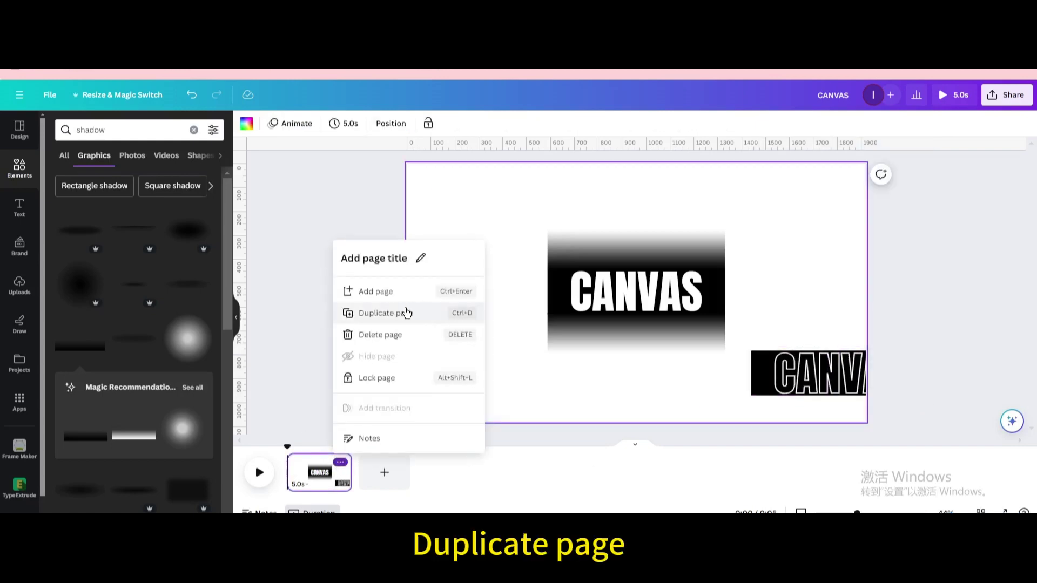
# Duplicate the page and, on page 2, drag the outline CANVAS onto the black block's top
pyautogui.click(407, 313)
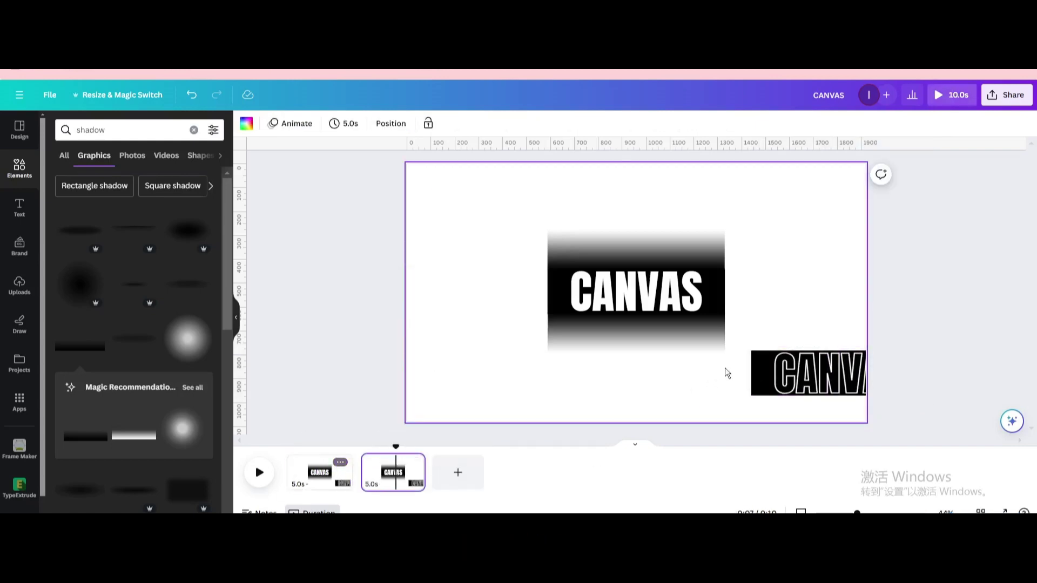
pyautogui.moveTo(798, 369); pyautogui.dragTo(594, 261)
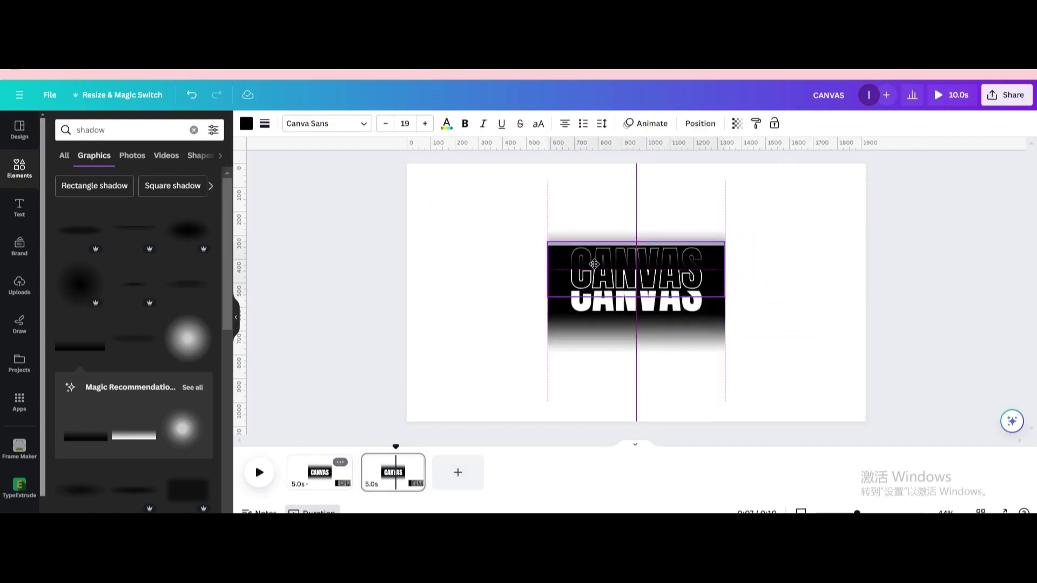
# Use the Layers list to send the outline CANVAS behind the solid CANVAS text
pyautogui.moveTo(594, 264); pyautogui.dragTo(594, 263)
pyautogui.click(694, 125)
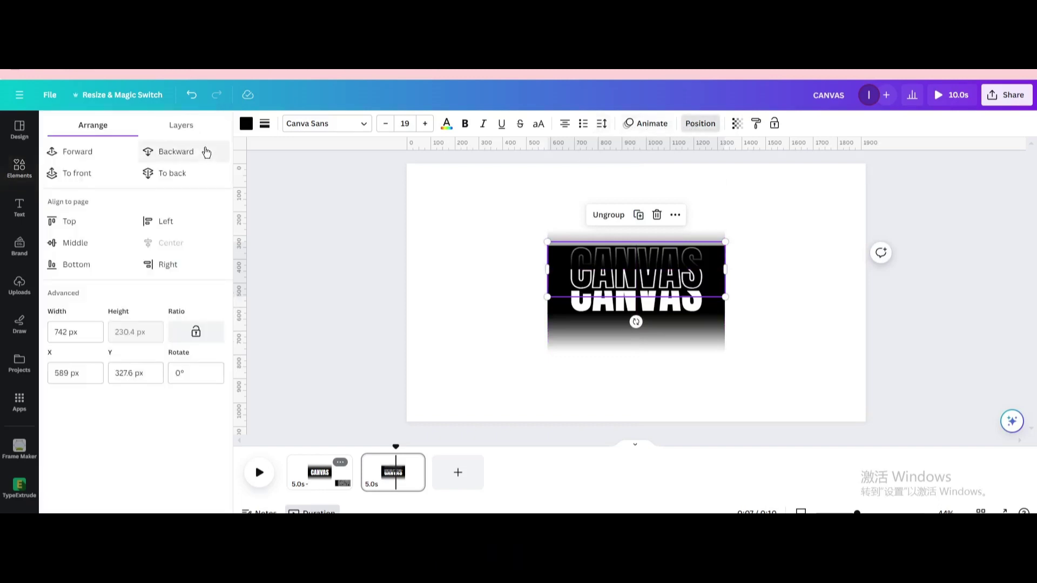
pyautogui.click(181, 125)
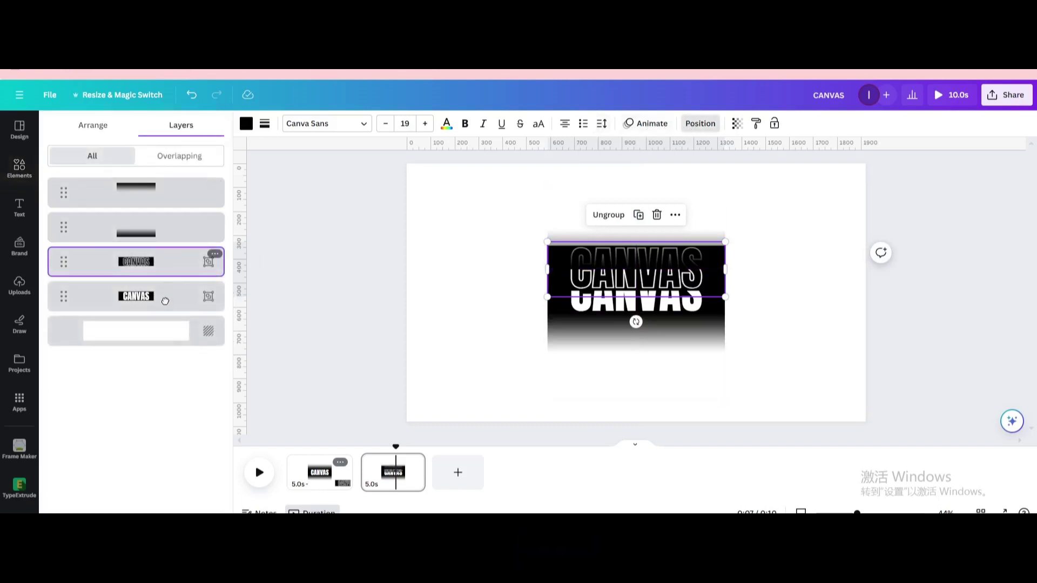
pyautogui.moveTo(165, 301); pyautogui.dragTo(168, 303)
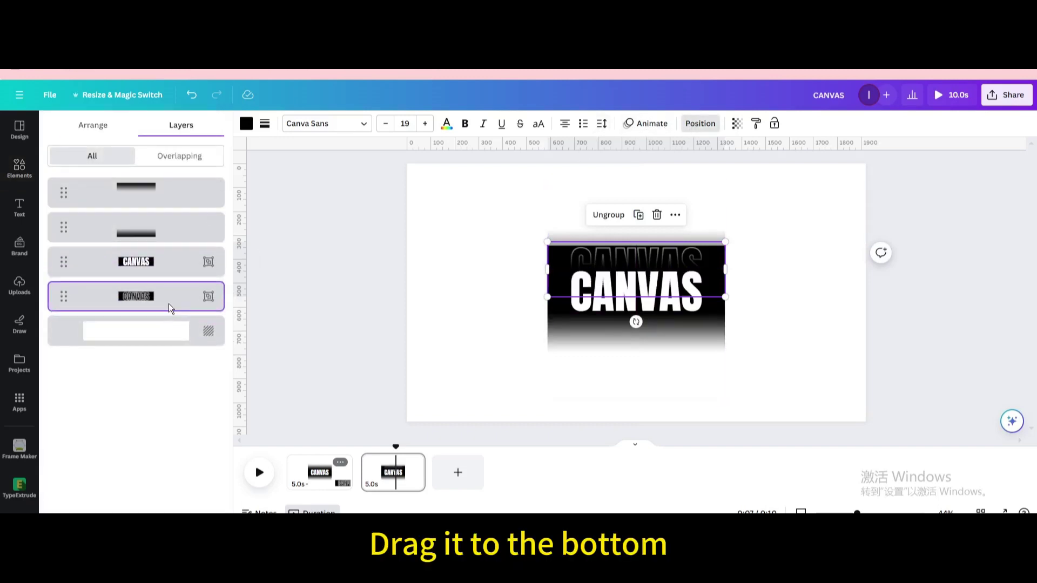
pyautogui.click(638, 252)
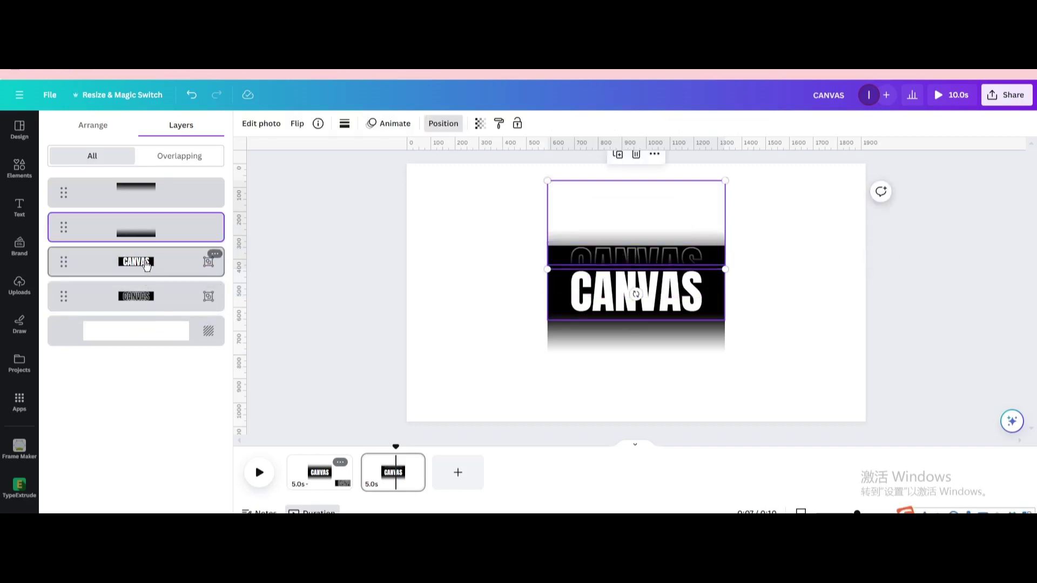
pyautogui.click(146, 296)
pyautogui.moveTo(595, 257); pyautogui.dragTo(589, 258)
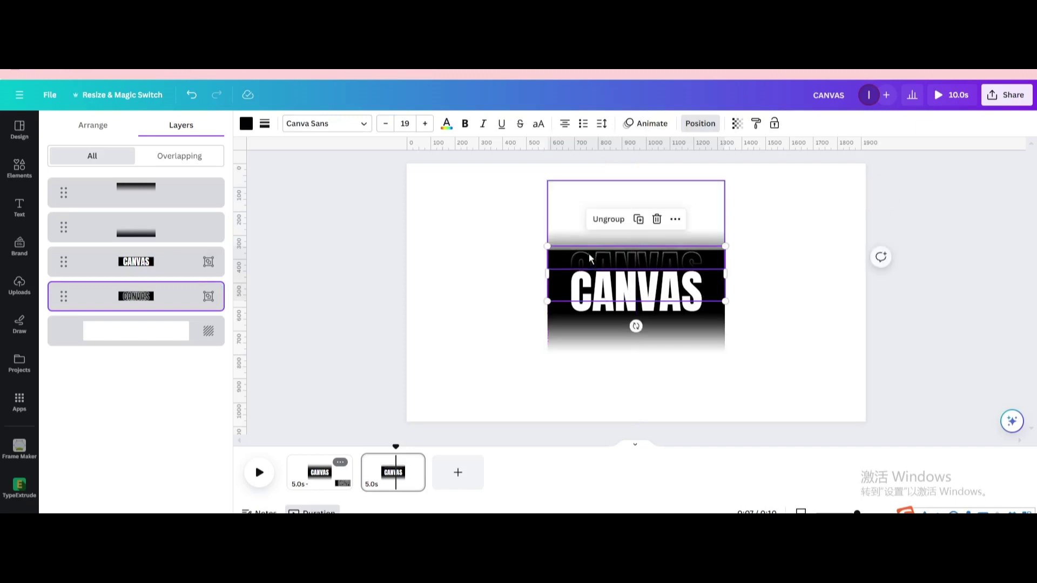
# Duplicate the outline CANVAS, move the copy just below the solid text, and layer it behind
pyautogui.click(639, 220)
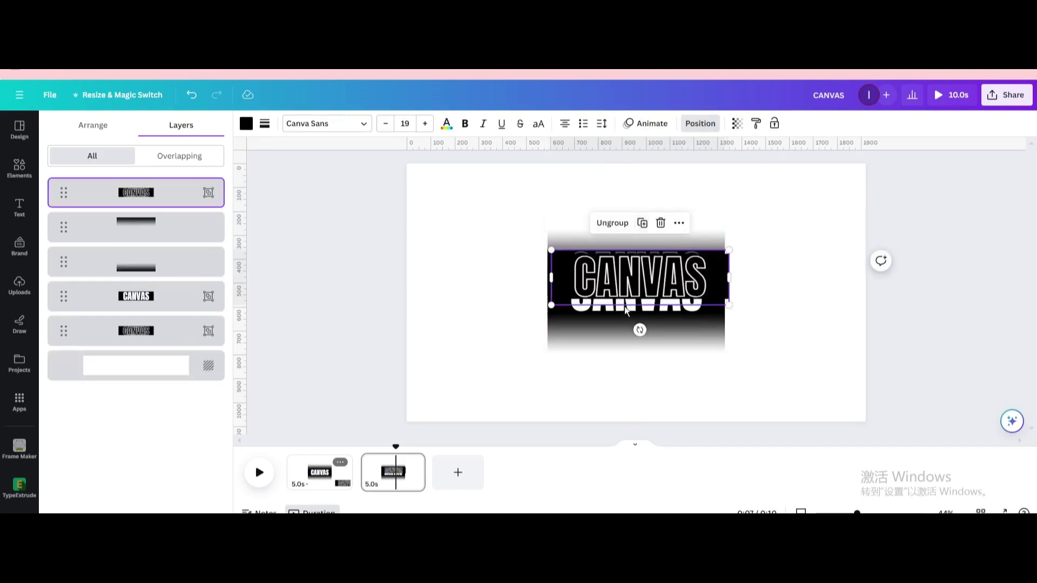
pyautogui.moveTo(625, 306); pyautogui.dragTo(617, 319)
pyautogui.moveTo(133, 201); pyautogui.dragTo(132, 334)
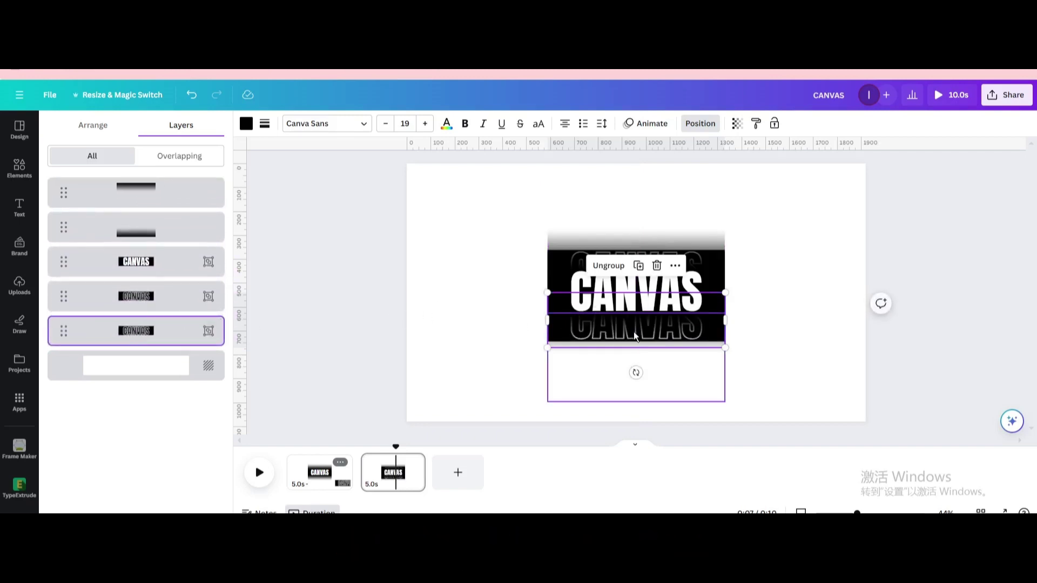
pyautogui.moveTo(635, 335); pyautogui.dragTo(633, 320)
# Duplicate page 2 into page 3 and add a lower outline CANVAS copy behind the solid text
pyautogui.click(425, 342)
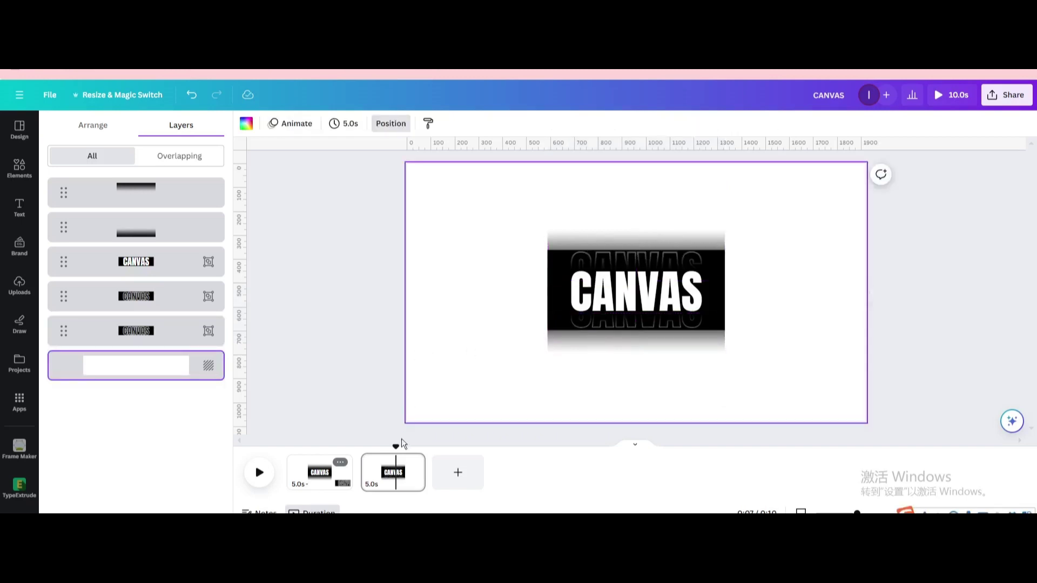
pyautogui.click(413, 463)
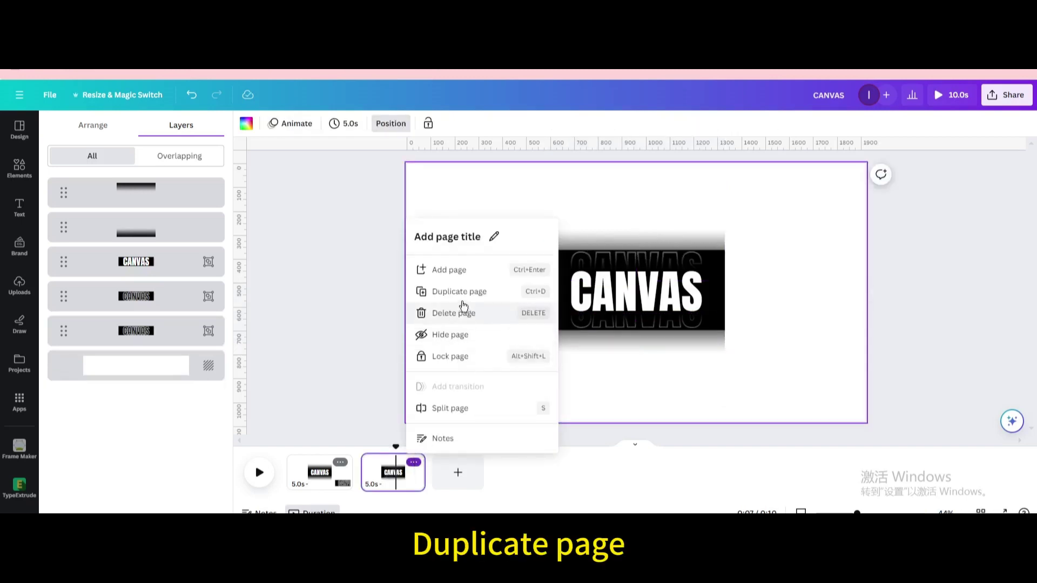
pyautogui.click(459, 292)
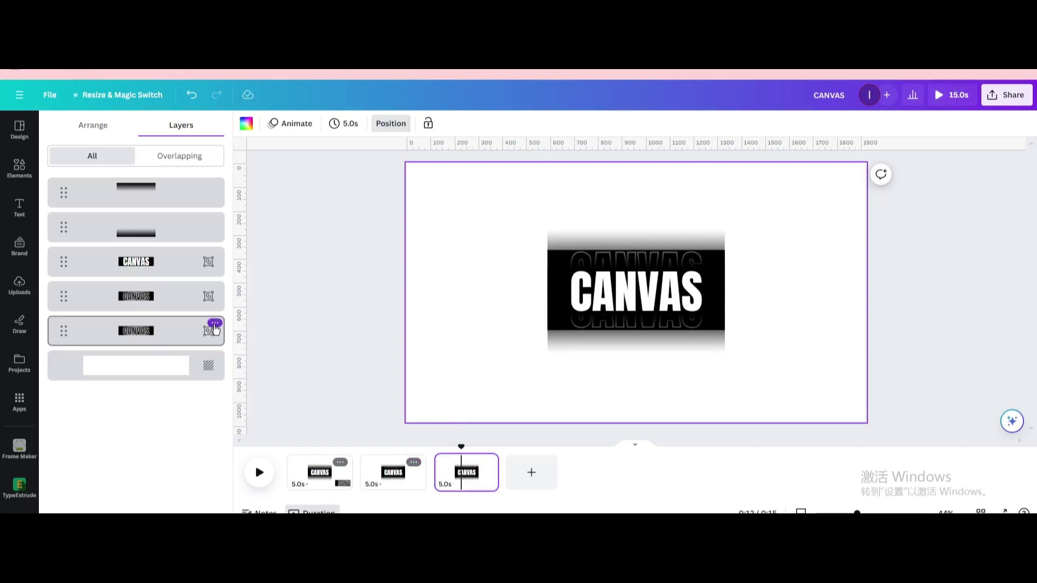
pyautogui.click(214, 325)
pyautogui.click(251, 134)
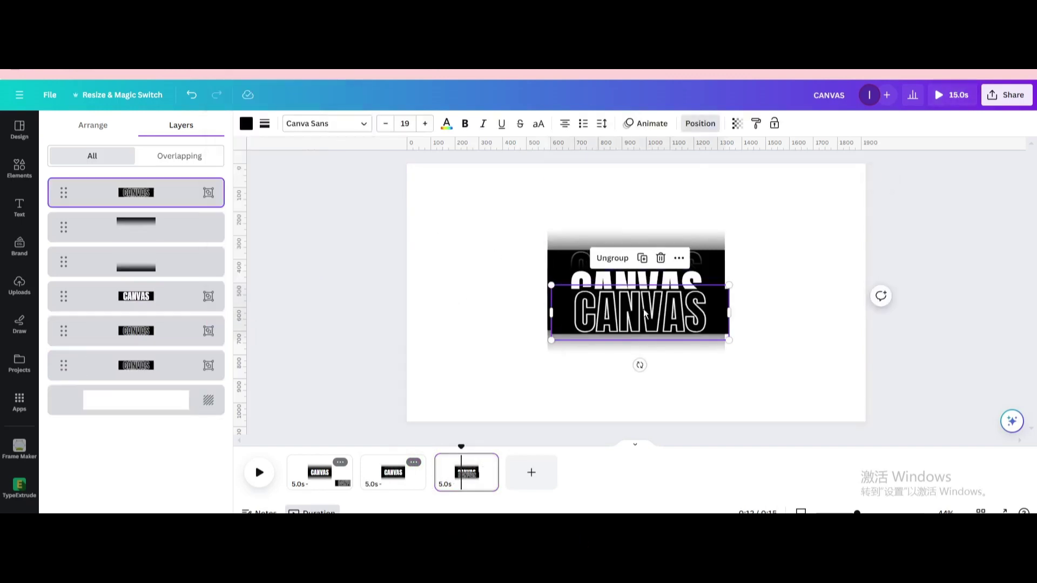
pyautogui.moveTo(645, 314); pyautogui.dragTo(640, 326)
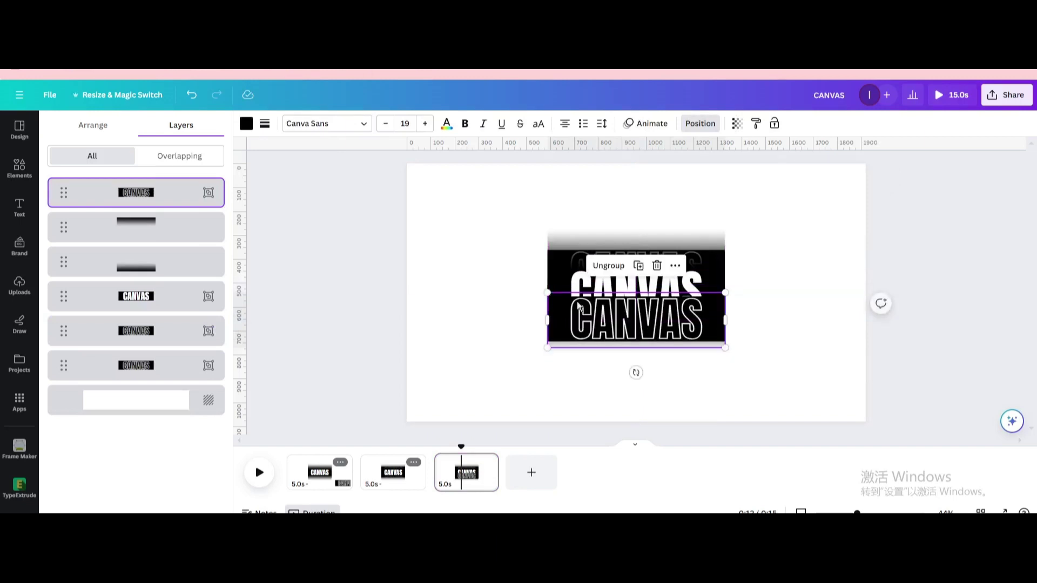
pyautogui.moveTo(180, 197); pyautogui.dragTo(173, 369)
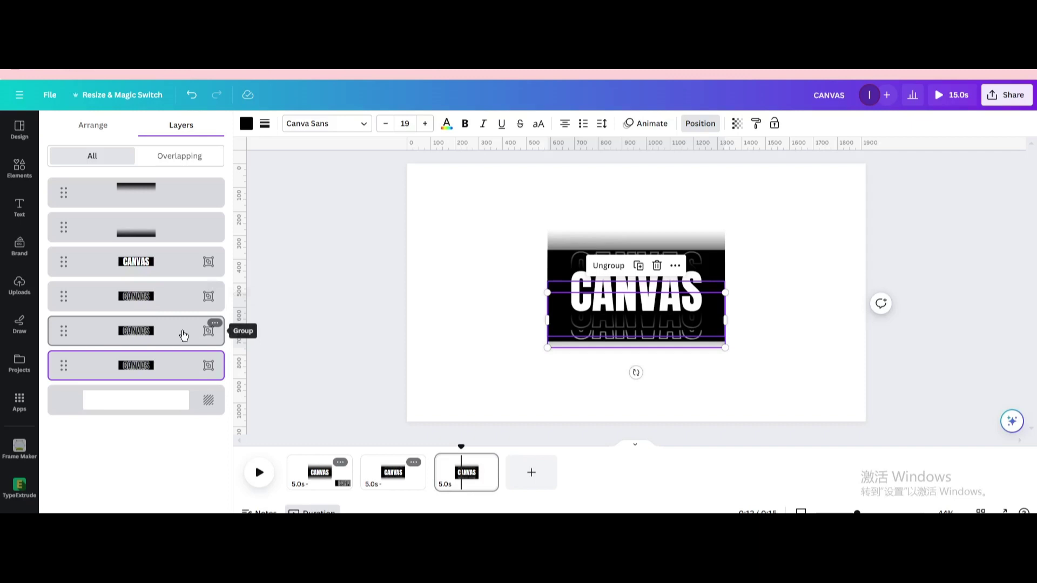
# Duplicate the upper outline CANVAS, move it higher on the block, and layer it behind the others
pyautogui.click(179, 301)
pyautogui.click(215, 289)
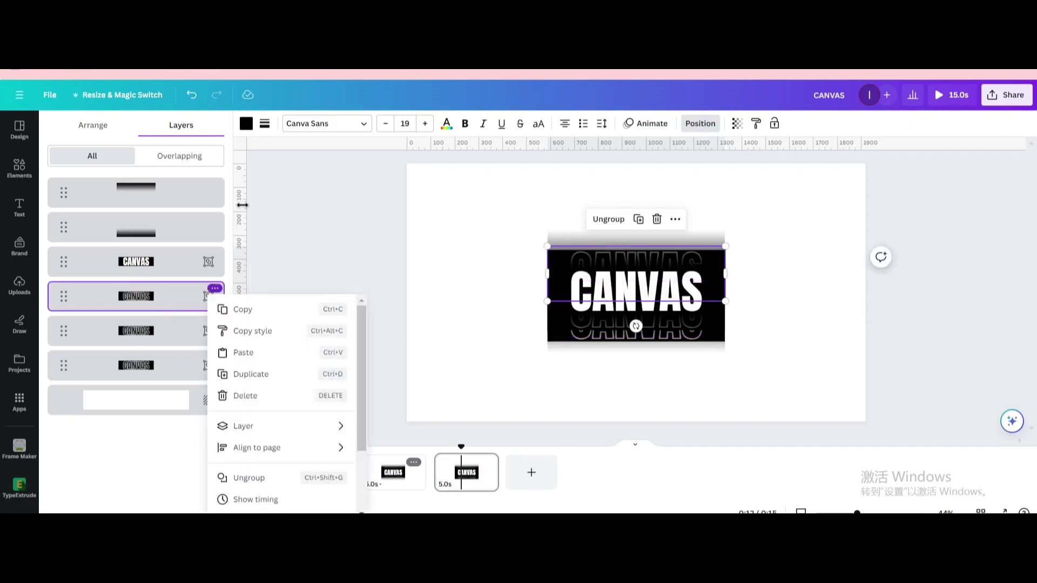
pyautogui.click(259, 377)
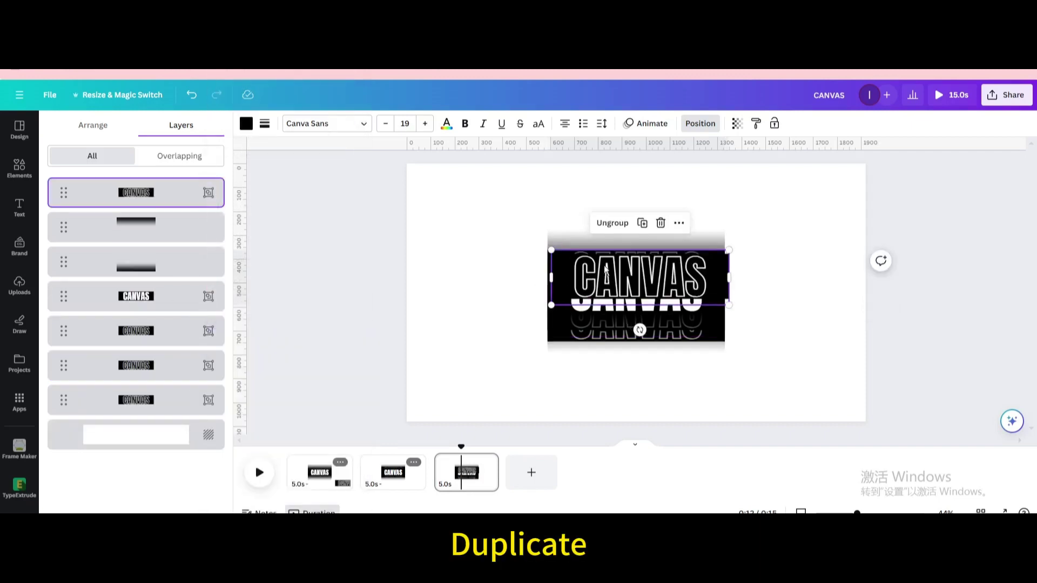
pyautogui.moveTo(606, 270); pyautogui.dragTo(598, 256)
pyautogui.moveTo(137, 192); pyautogui.dragTo(138, 397)
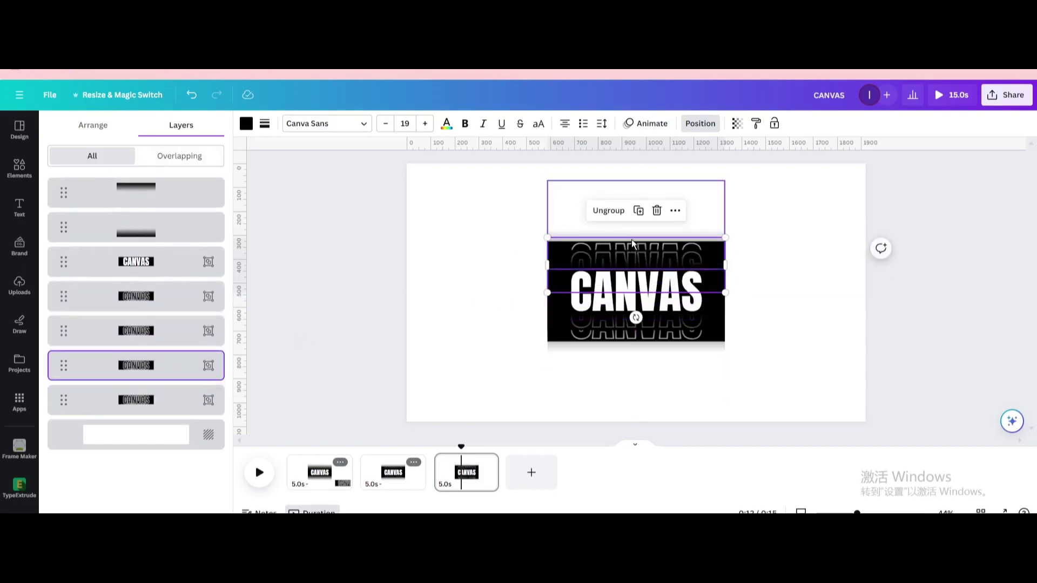
pyautogui.moveTo(632, 242); pyautogui.dragTo(632, 235)
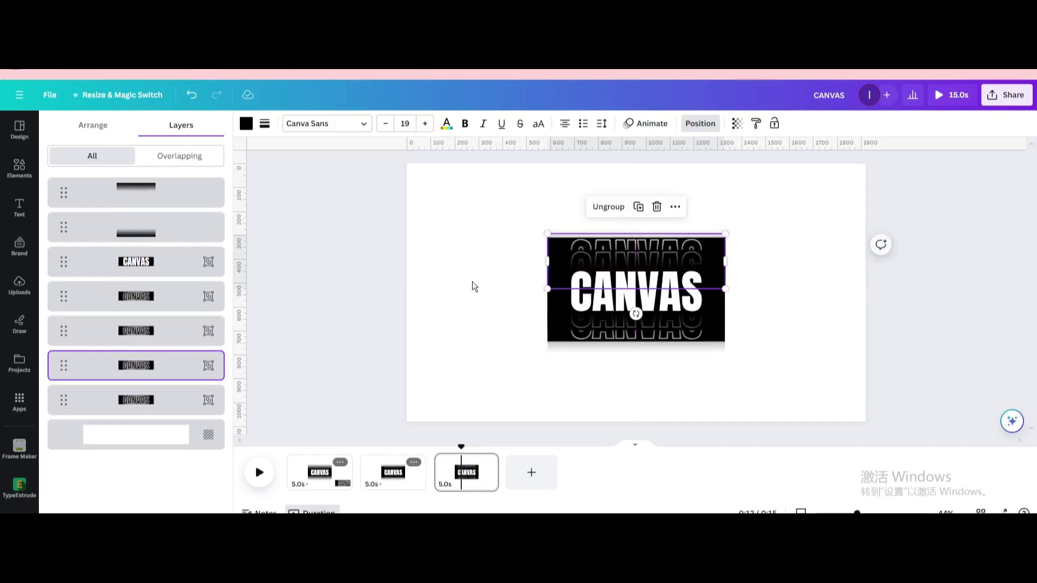
pyautogui.click(474, 287)
# Duplicate page 3 into page 4 and stack two more outline CANVAS copies behind the text
pyautogui.click(488, 462)
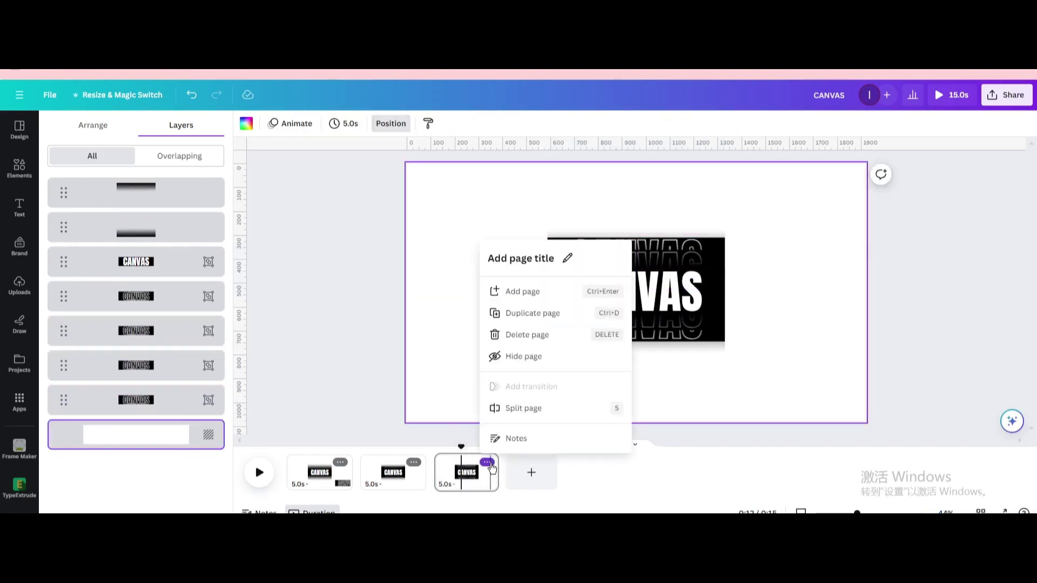
pyautogui.click(528, 297)
pyautogui.click(215, 358)
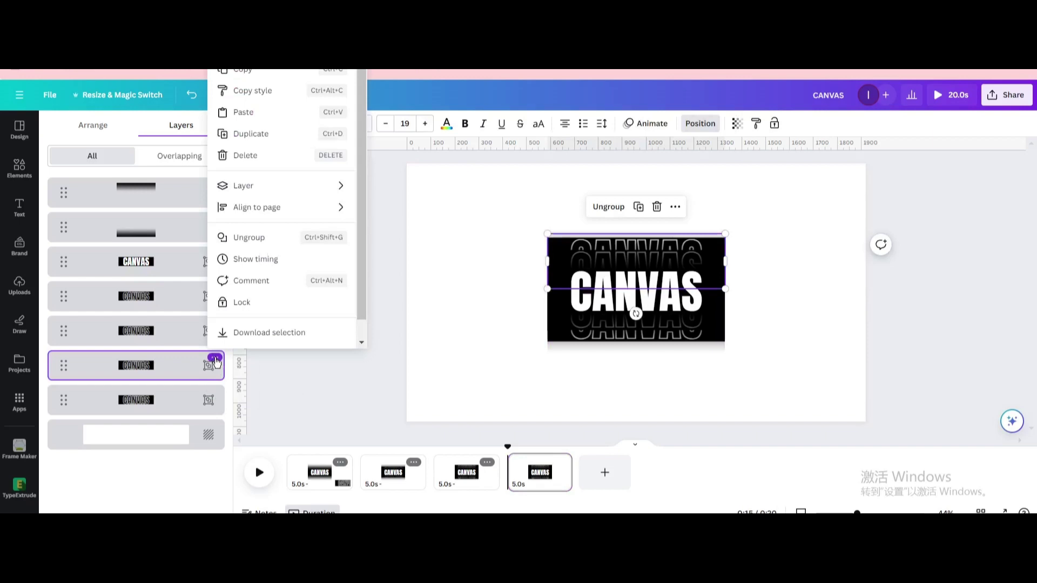
pyautogui.click(269, 135)
pyautogui.moveTo(672, 263); pyautogui.dragTo(664, 253)
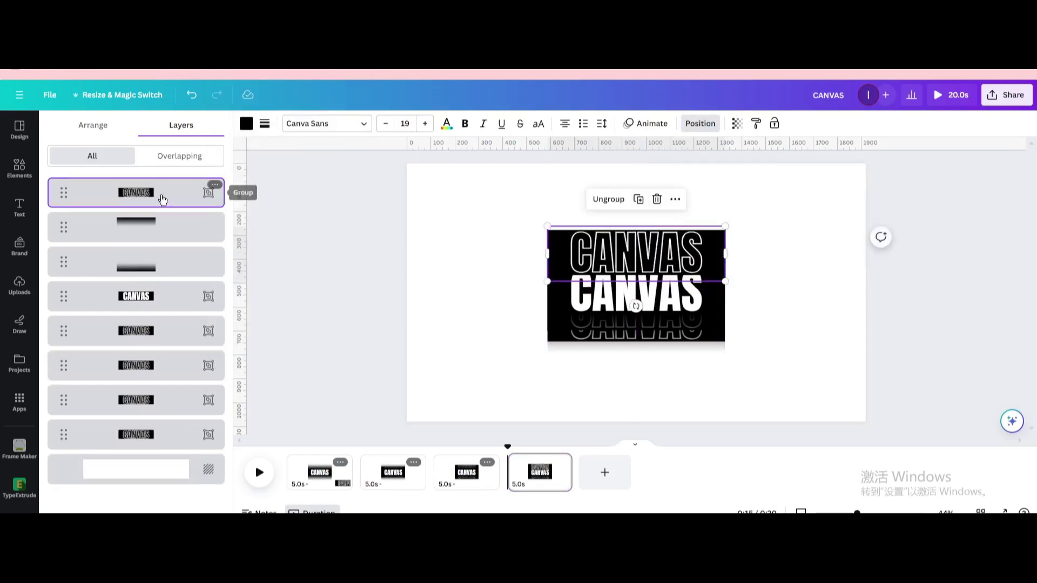
pyautogui.moveTo(162, 197); pyautogui.dragTo(138, 435)
pyautogui.moveTo(644, 235); pyautogui.dragTo(642, 225)
pyautogui.click(214, 393)
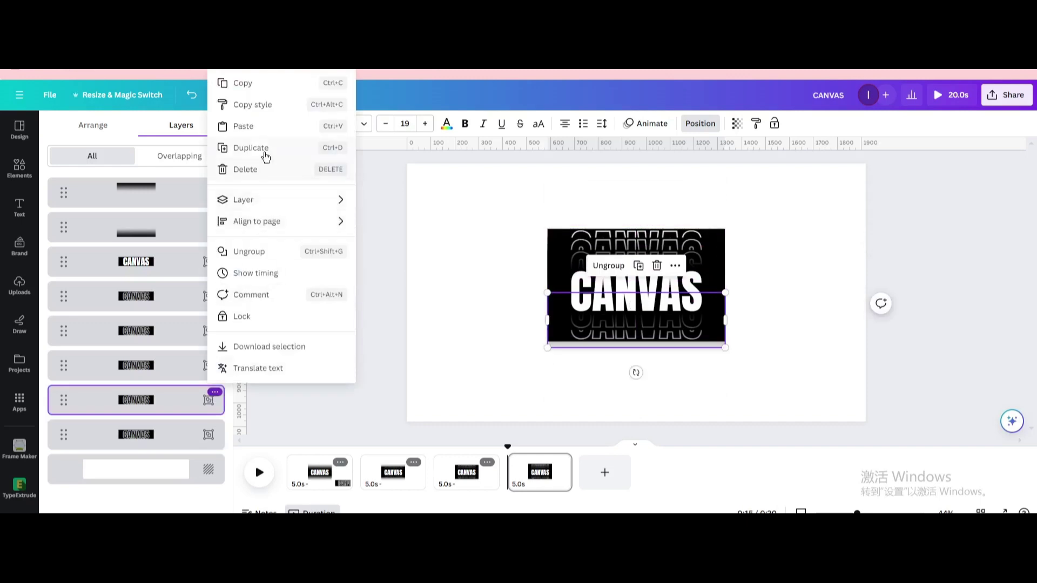
pyautogui.click(262, 149)
pyautogui.moveTo(108, 262); pyautogui.dragTo(130, 469)
# Duplicate page 4 into page 5 and add an outline CANVAS copy at the top, behind other layers
pyautogui.click(561, 463)
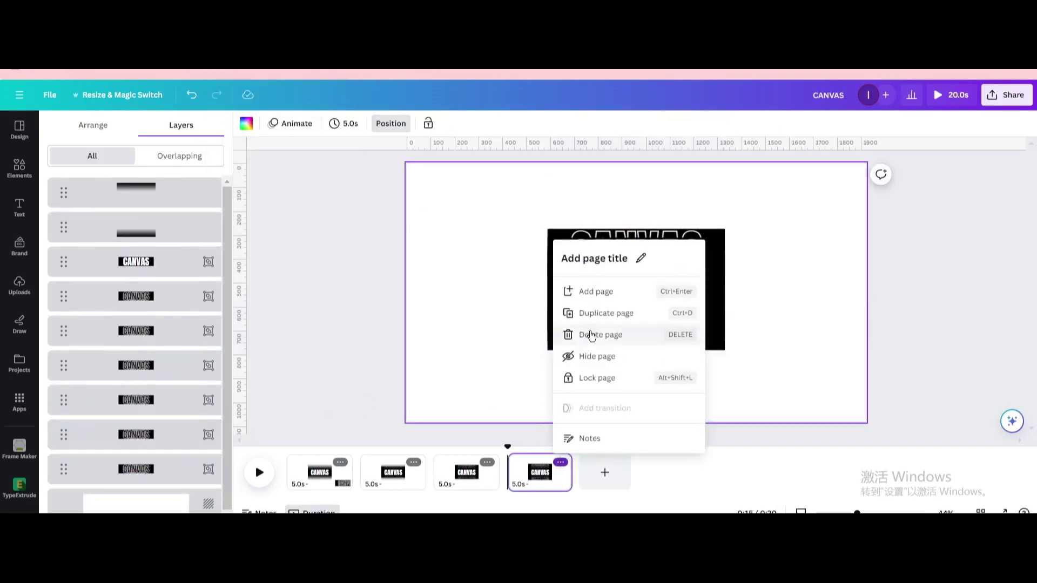
pyautogui.click(591, 335)
pyautogui.click(214, 427)
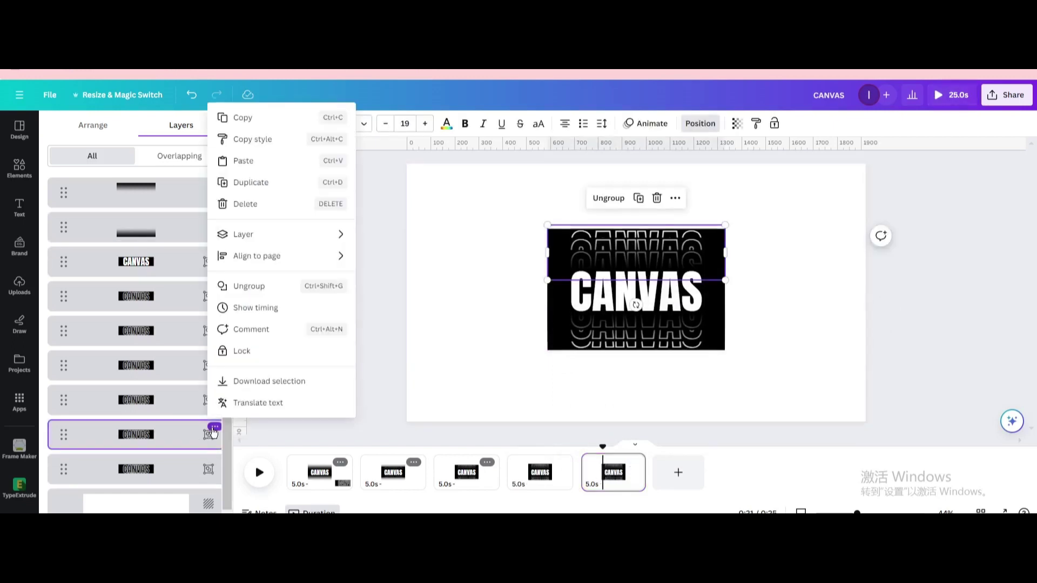
pyautogui.click(278, 181)
pyautogui.moveTo(627, 281); pyautogui.dragTo(620, 255)
pyautogui.moveTo(141, 201); pyautogui.dragTo(145, 482)
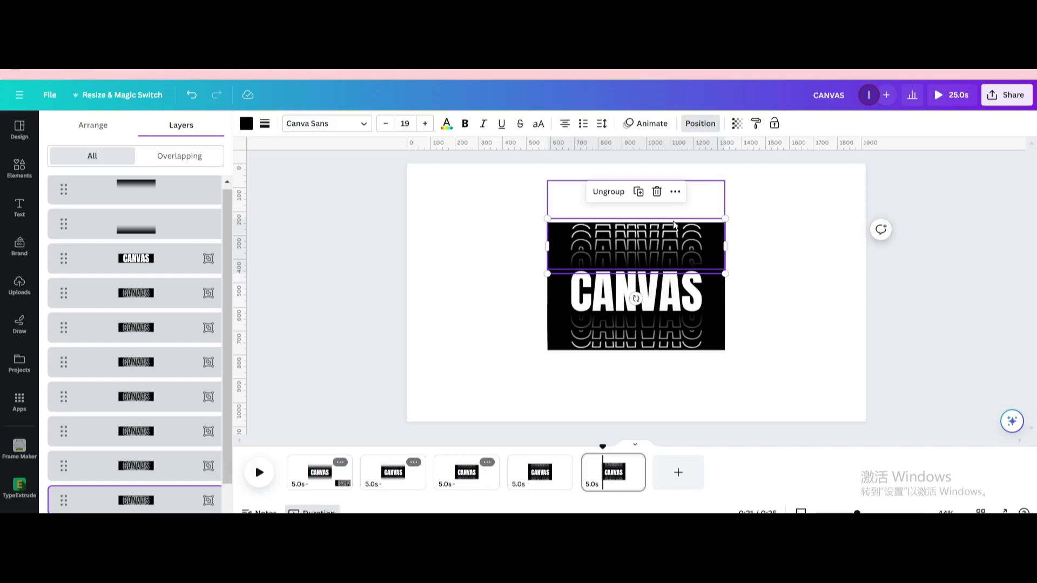
pyautogui.click(135, 224)
pyautogui.click(208, 500)
pyautogui.moveTo(601, 222); pyautogui.dragTo(605, 228)
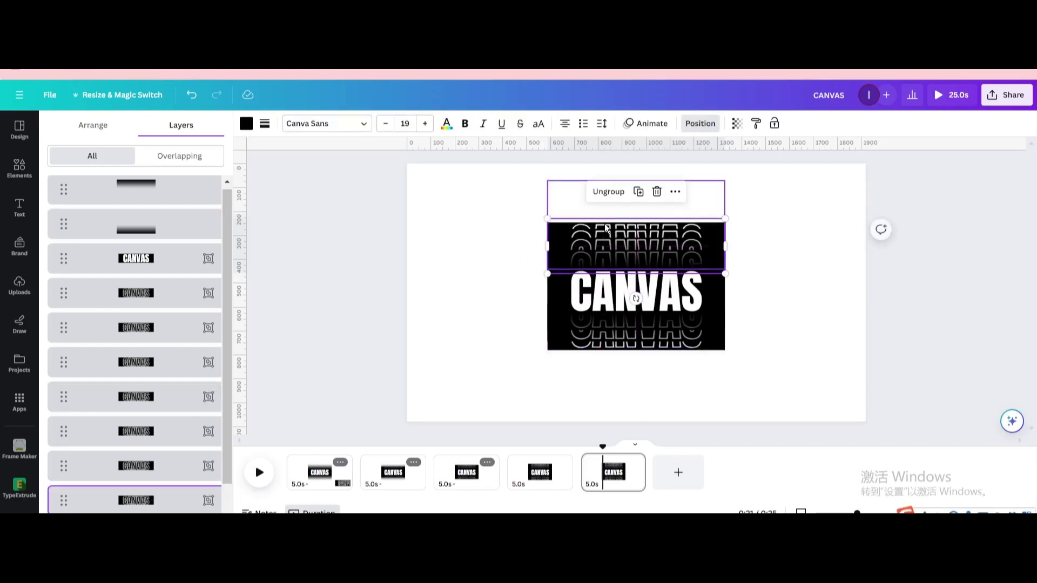
# Add one more outline CANVAS copy on page 5, sent to the very back of the layers
pyautogui.click(215, 423)
pyautogui.click(214, 458)
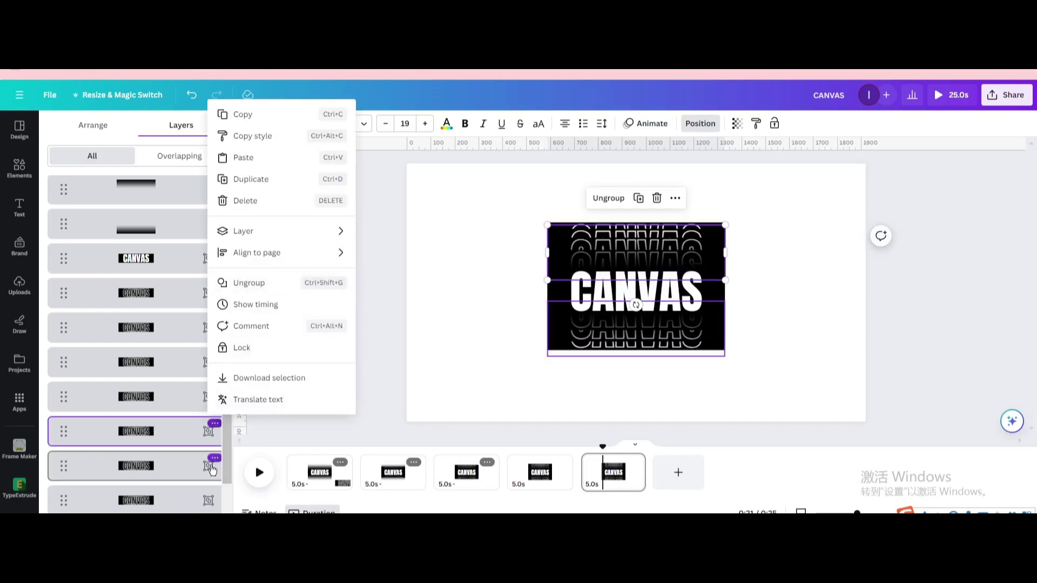
pyautogui.click(251, 214)
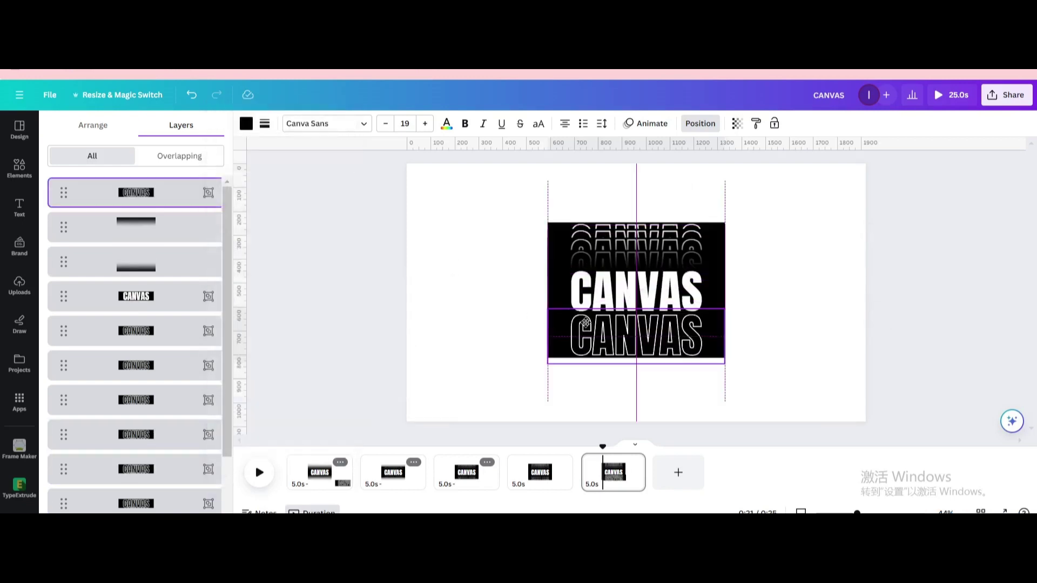
pyautogui.moveTo(178, 194); pyautogui.dragTo(169, 484)
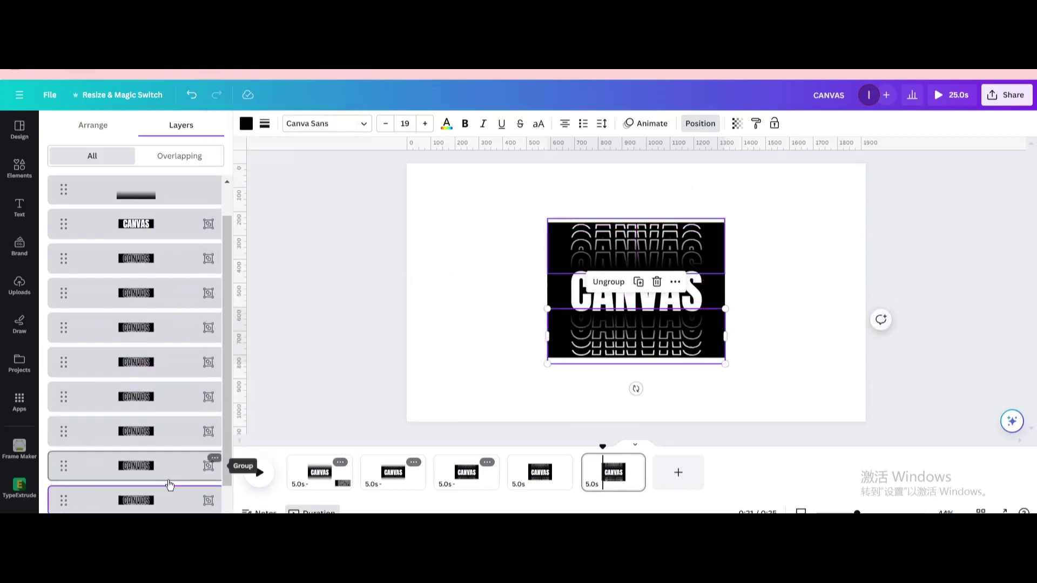
pyautogui.click(419, 282)
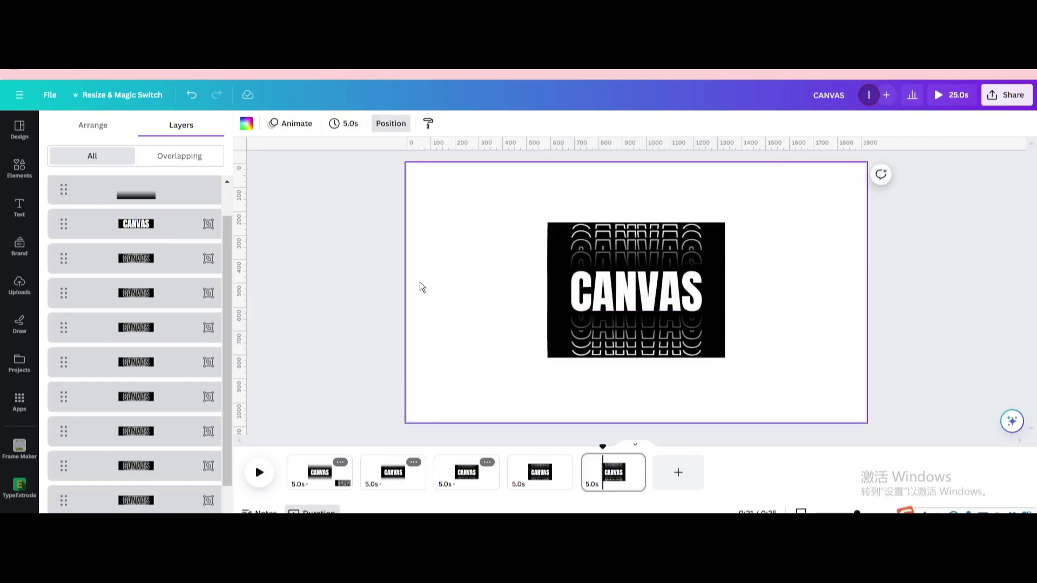
# Set the background of pages 5, 4, 3, 2 and 1 to black
pyautogui.click(247, 123)
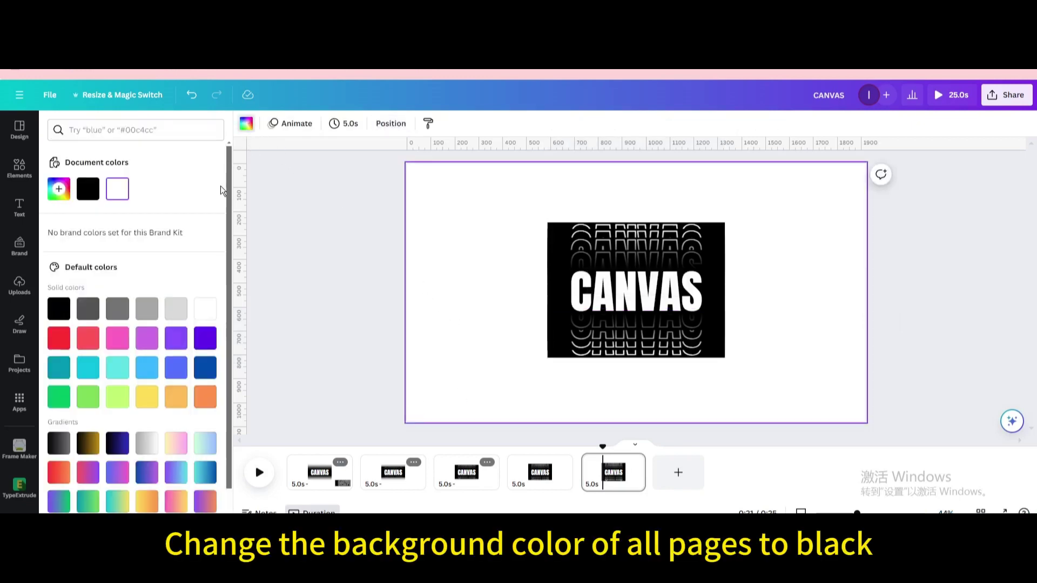
pyautogui.click(88, 189)
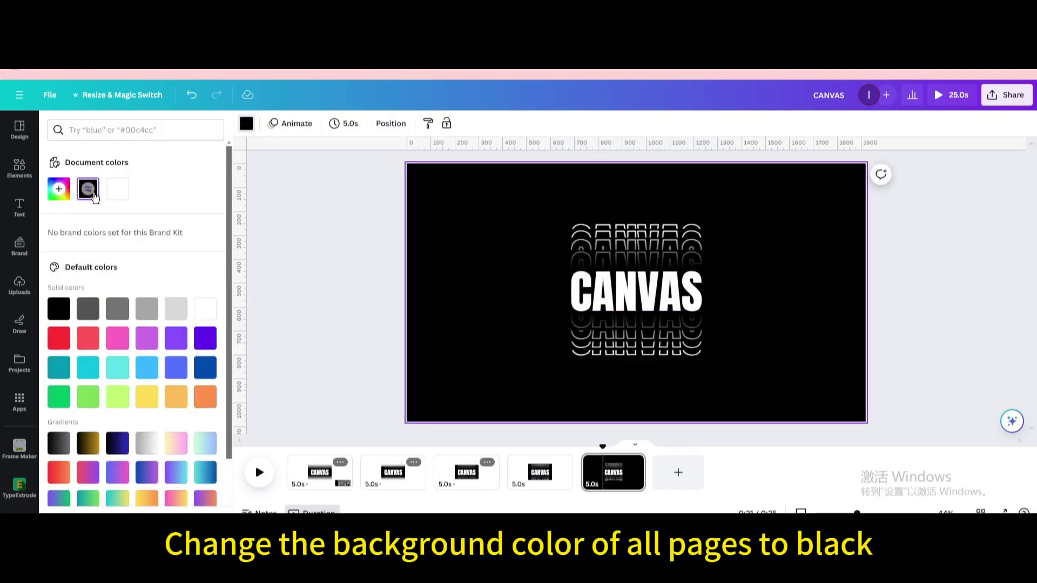
pyautogui.click(543, 475)
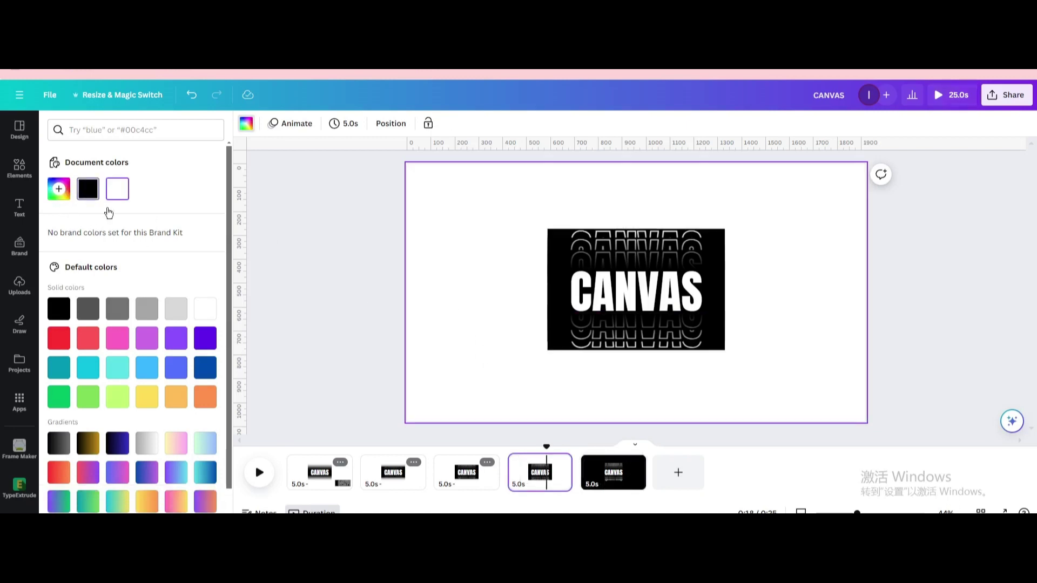
pyautogui.click(89, 191)
pyautogui.click(459, 478)
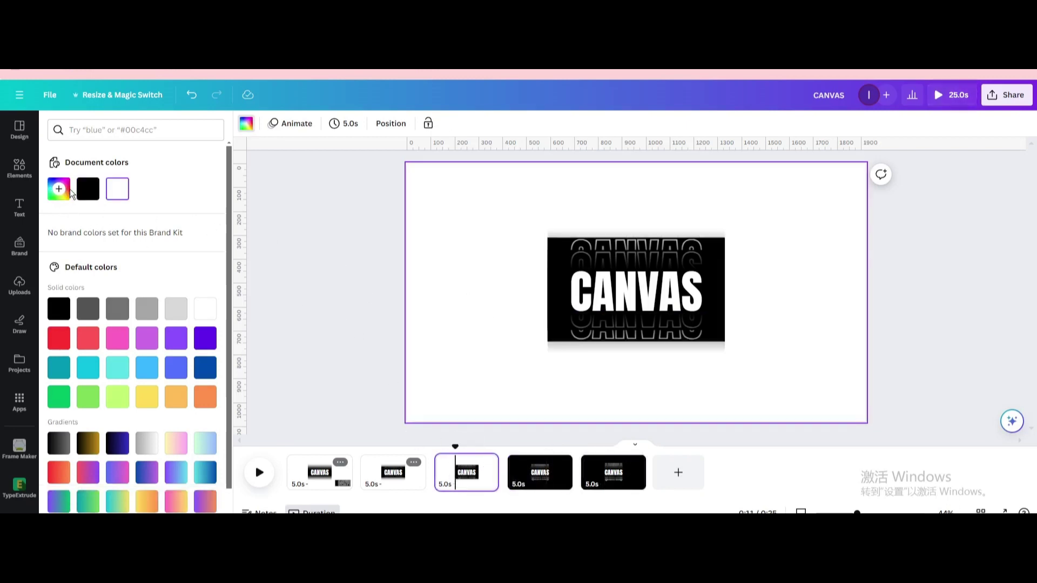
pyautogui.click(88, 189)
pyautogui.click(381, 476)
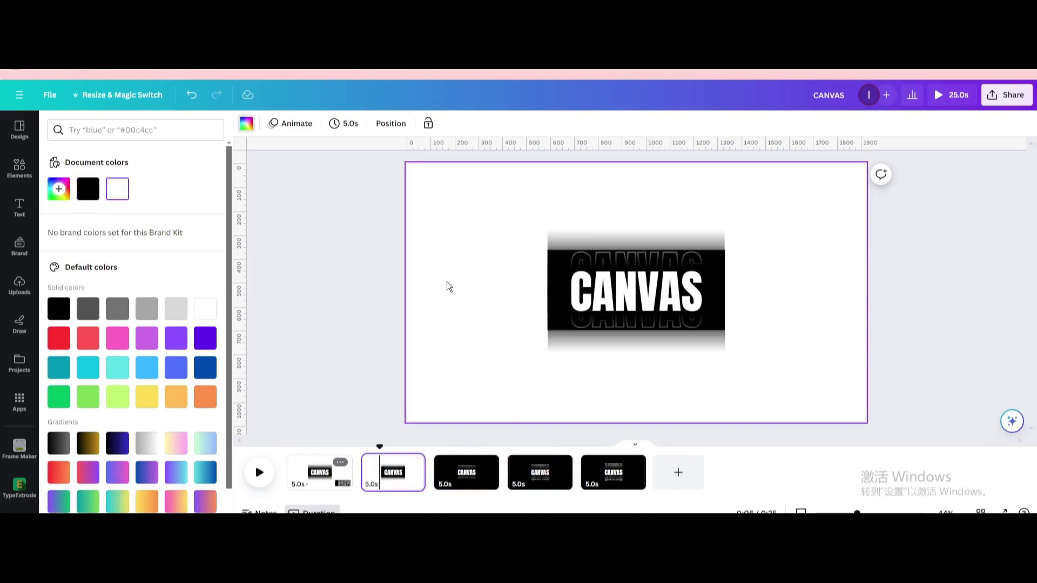
pyautogui.click(89, 190)
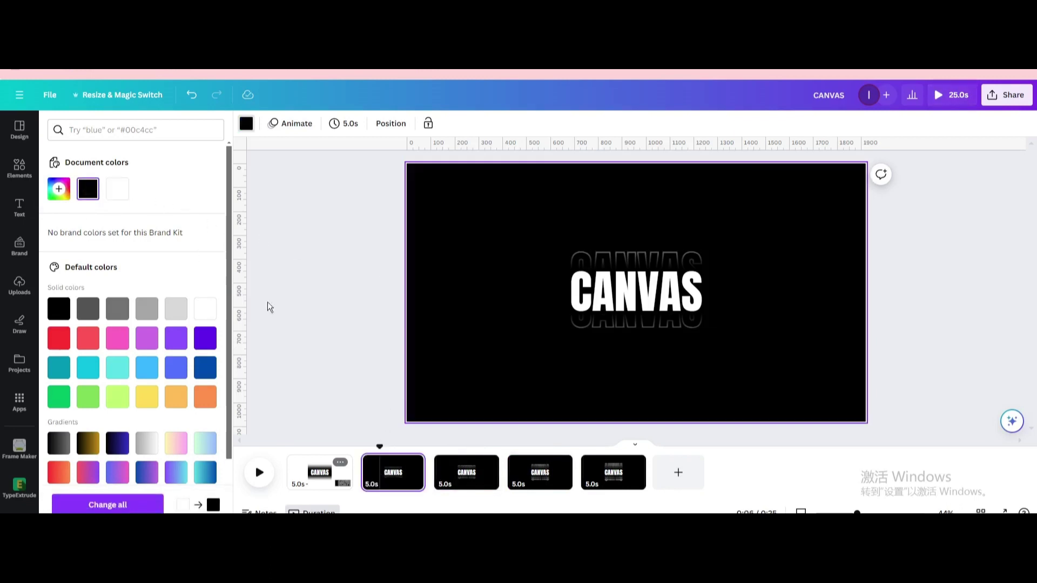
pyautogui.click(320, 477)
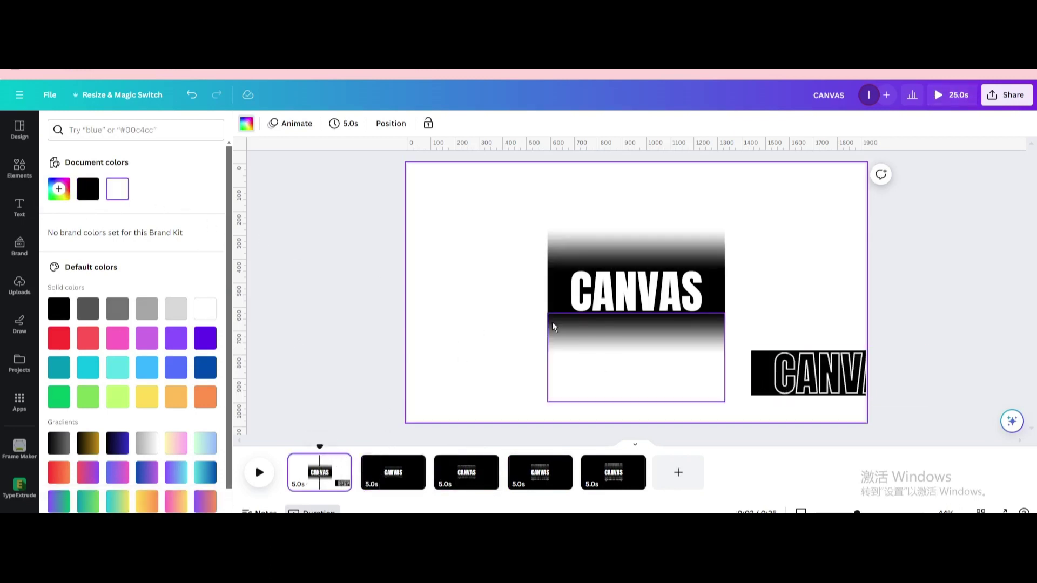
pyautogui.click(247, 123)
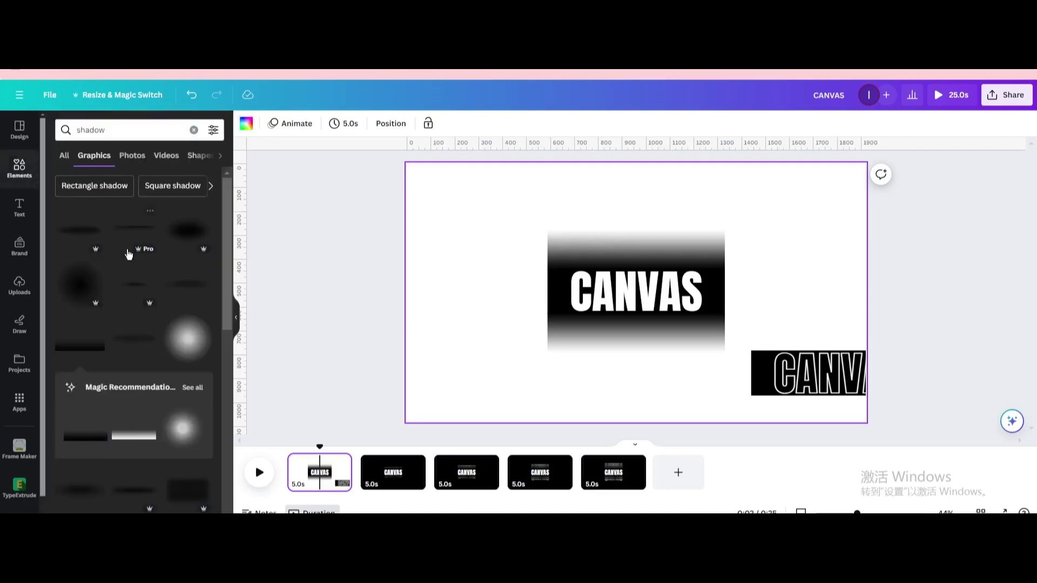
pyautogui.click(249, 125)
pyautogui.click(85, 185)
# Delete the stray outline CANVAS text and its empty frame off page 1's lower right
pyautogui.click(828, 369)
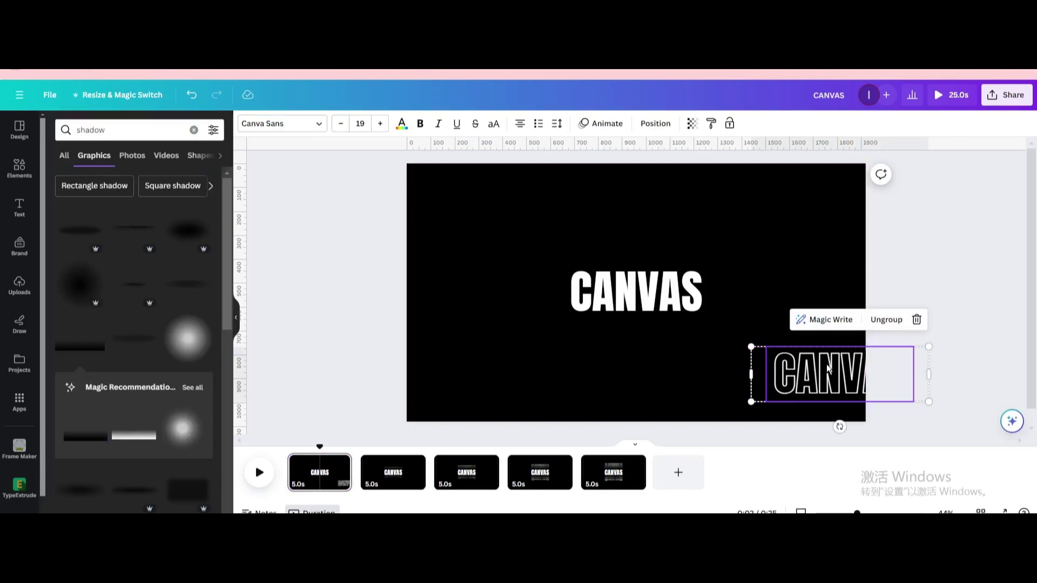
pyautogui.click(915, 320)
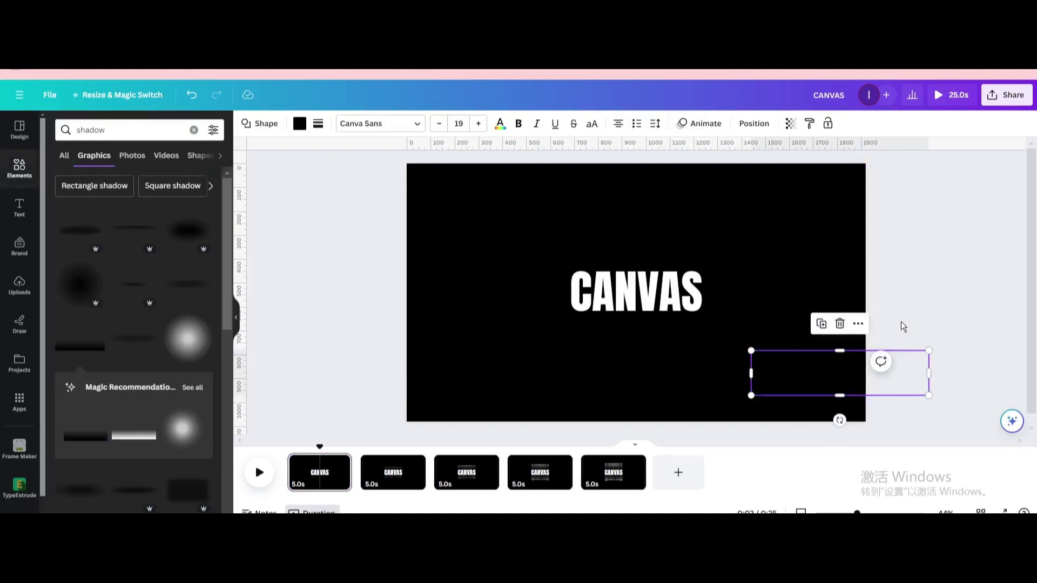
pyautogui.click(840, 324)
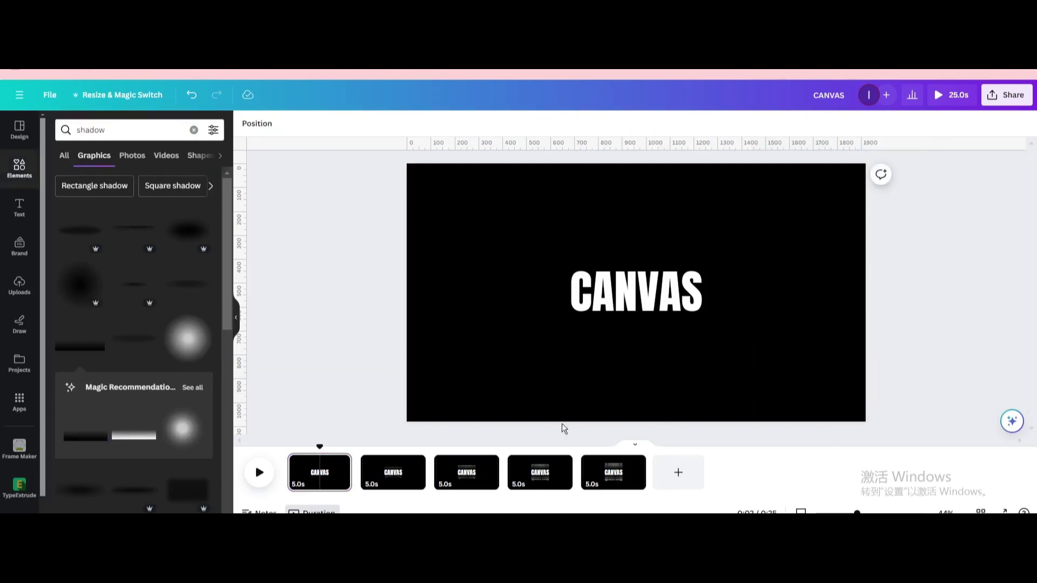
# Set the page duration to 1 second and apply it to all pages
pyautogui.click(317, 452)
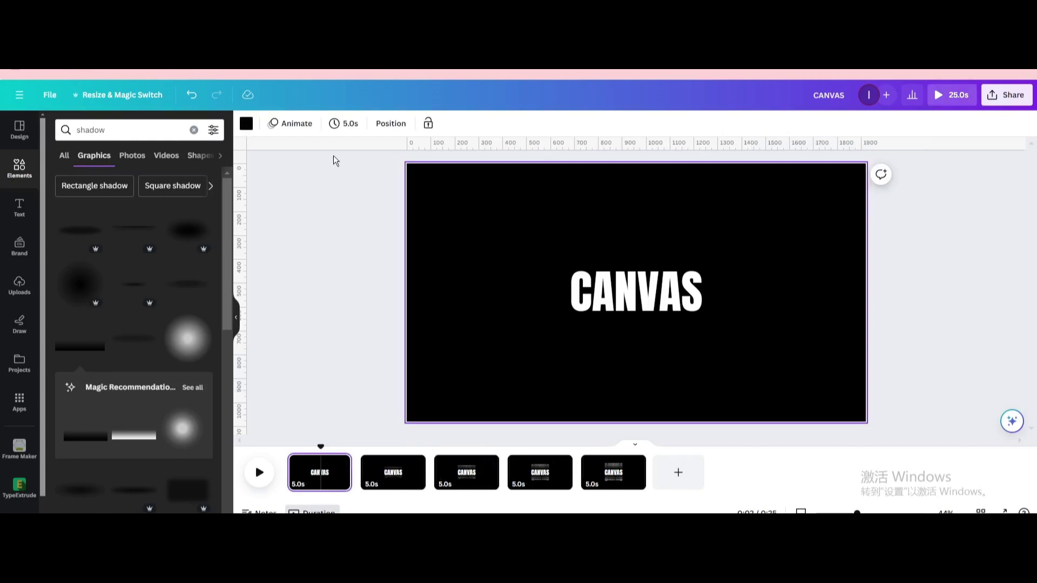
pyautogui.click(343, 123)
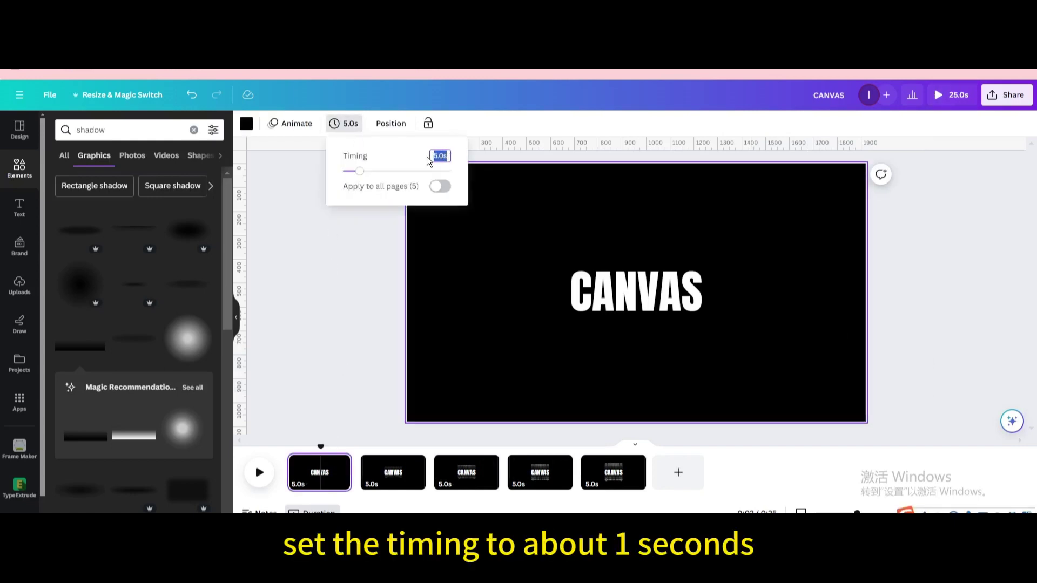
pyautogui.write('1')
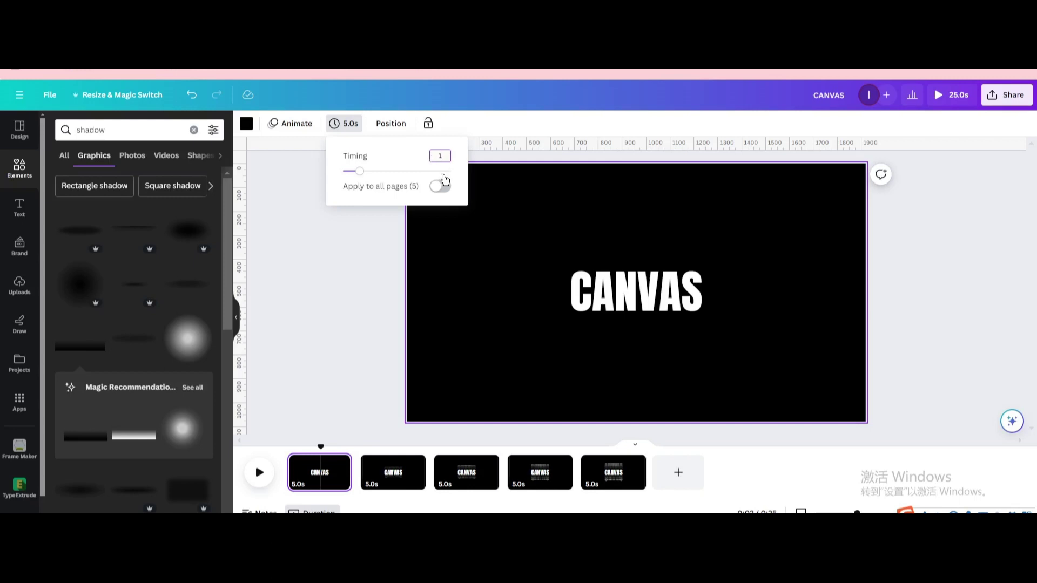
pyautogui.click(440, 186)
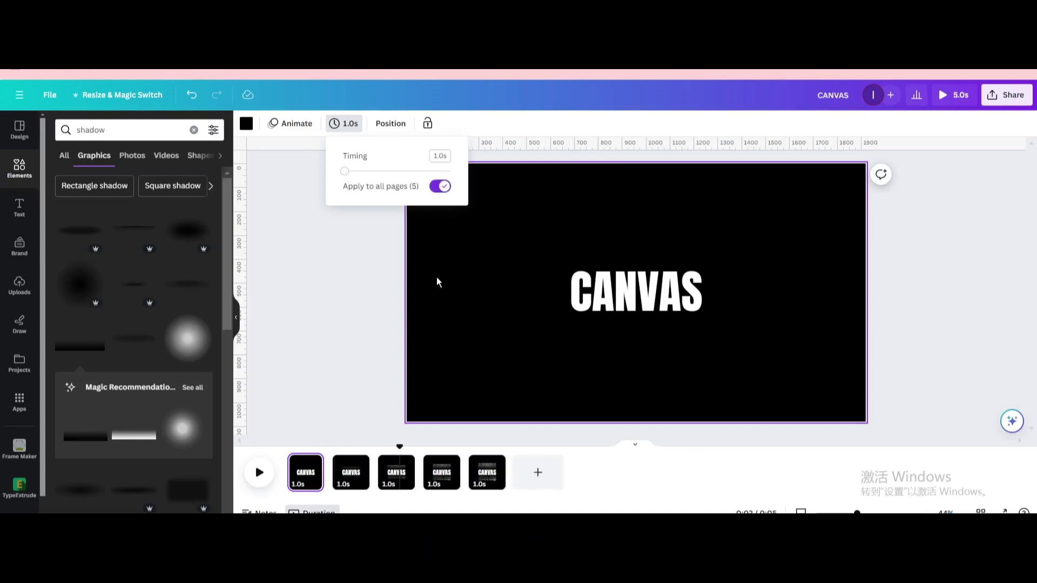
pyautogui.click(329, 485)
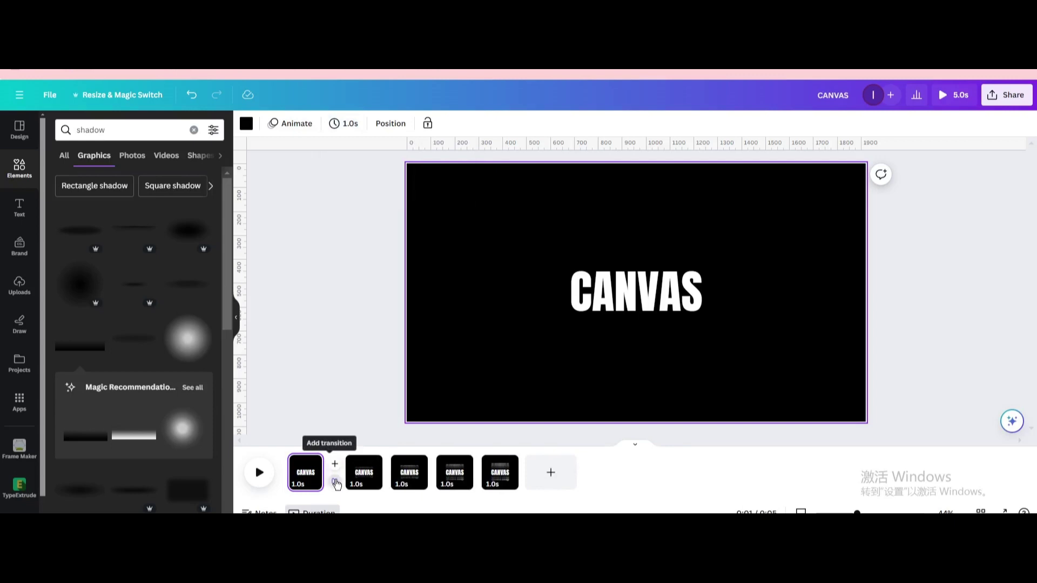
# Add a Match & Move transition and apply it between all pages
pyautogui.click(334, 481)
pyautogui.click(92, 325)
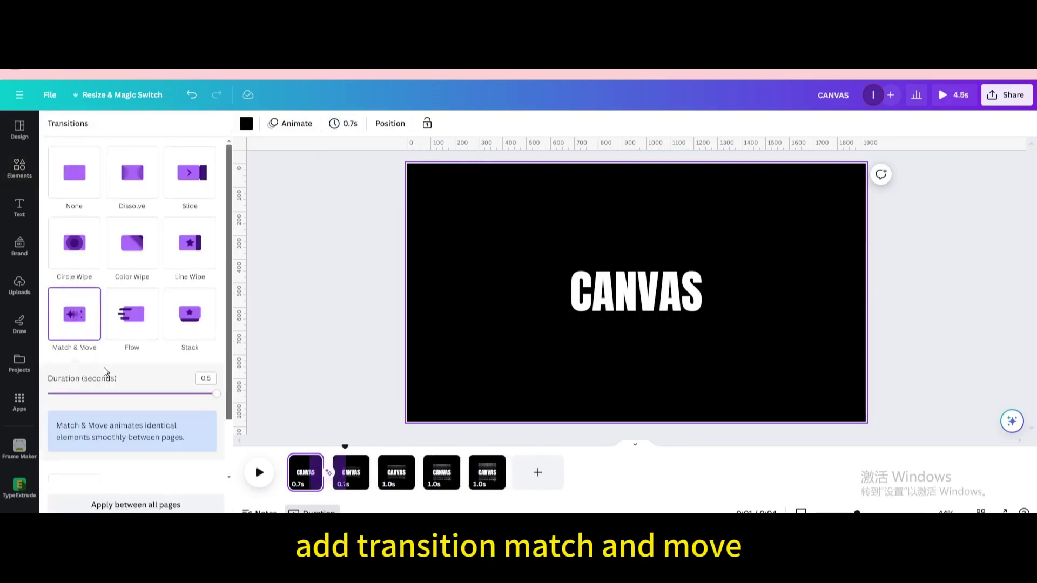
pyautogui.scroll(-2, 148, 399)
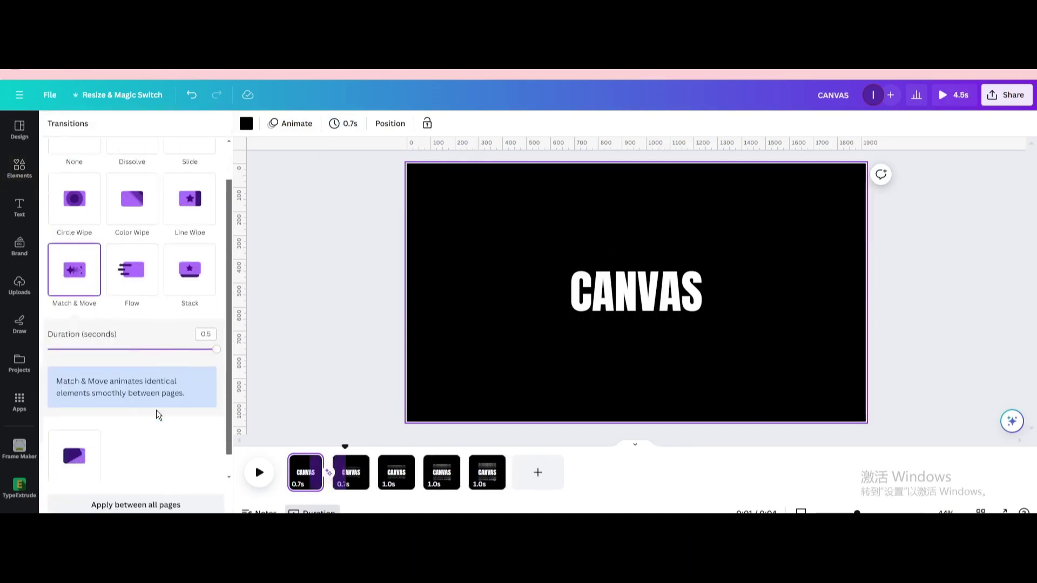
pyautogui.click(121, 507)
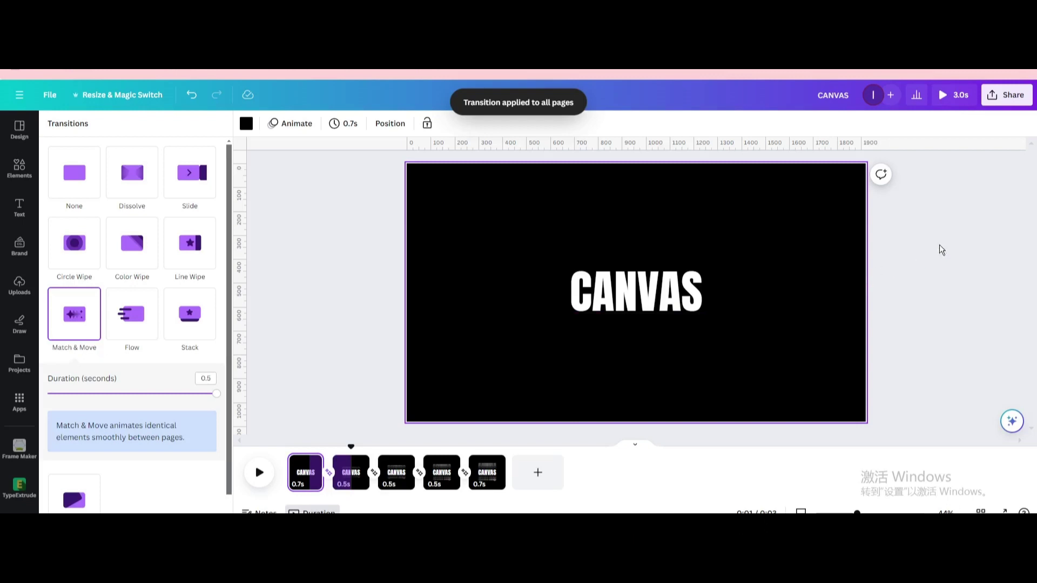
# Watch a full-screen preview of the five-page CANVAS animation
pyautogui.press('Escape')
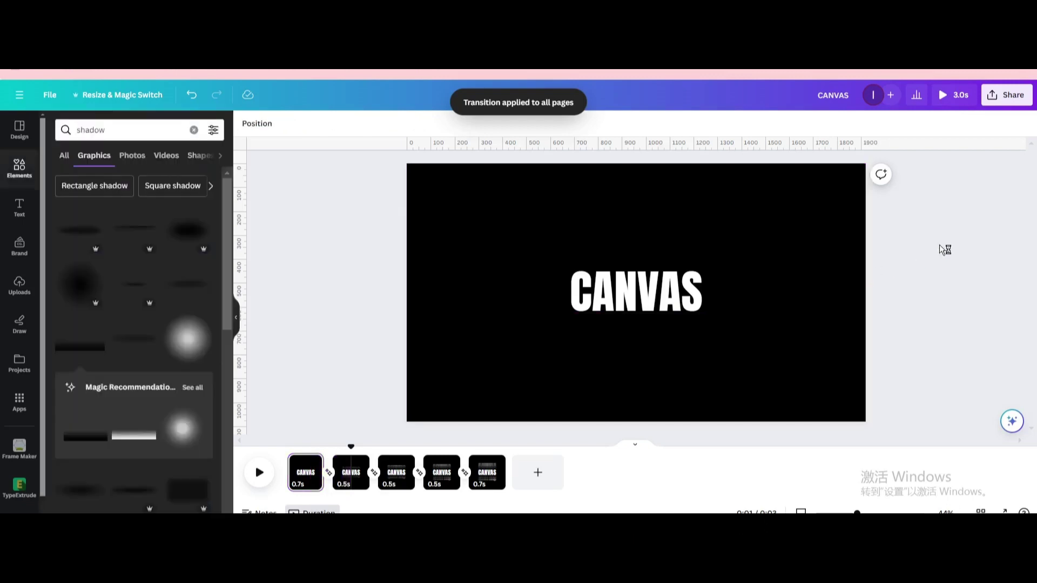
pyautogui.click(940, 99)
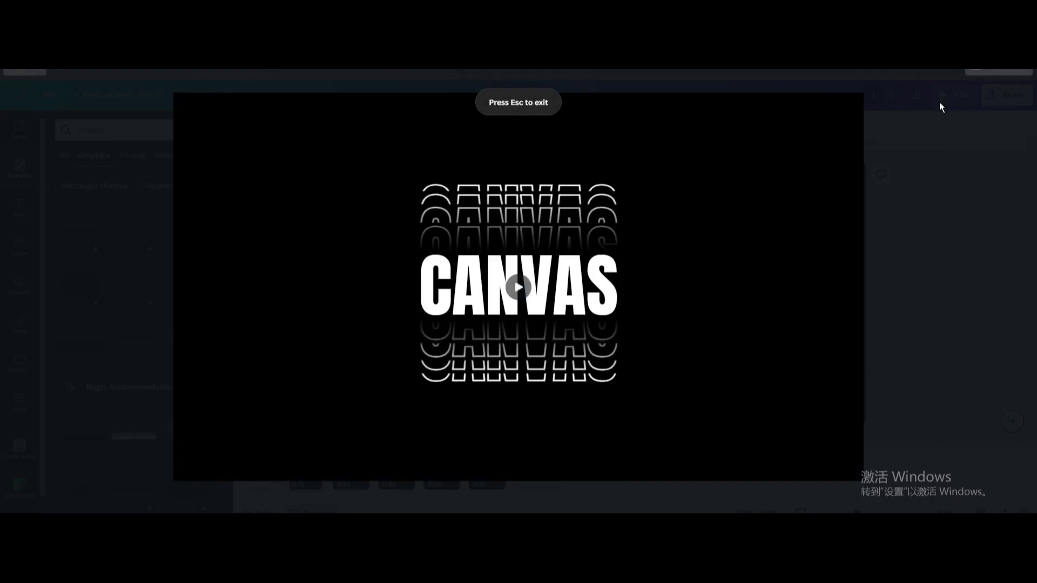
pyautogui.press('Escape')
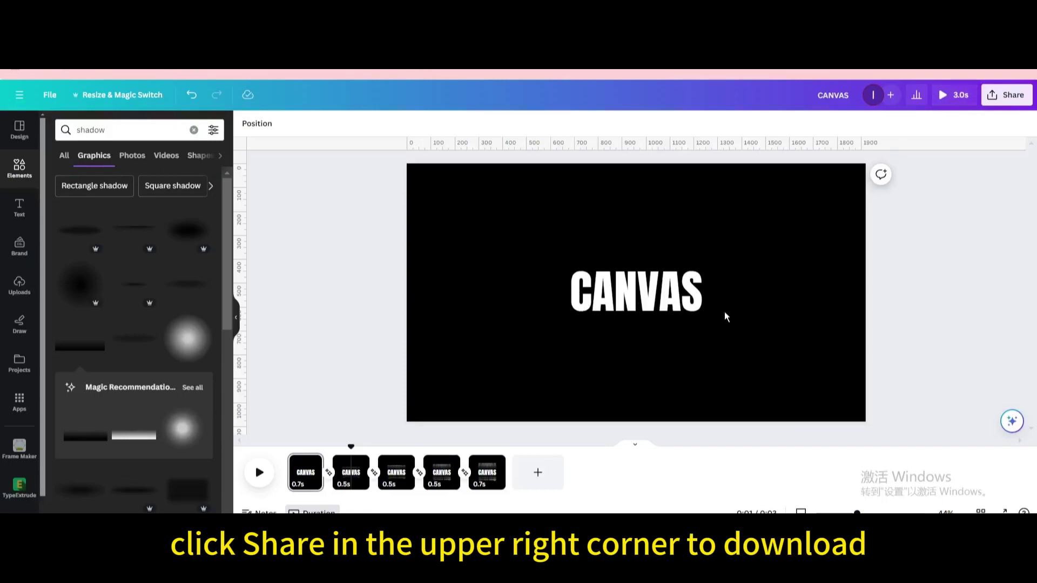
# Download all five pages as a 1080p MP4 video of the 3.0s animation
pyautogui.click(1011, 95)
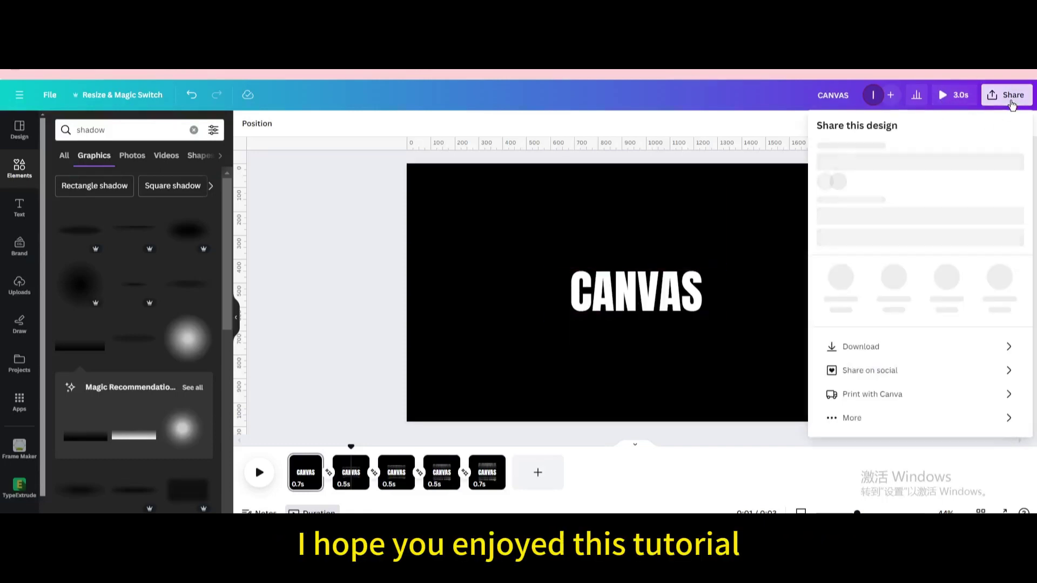
pyautogui.click(861, 354)
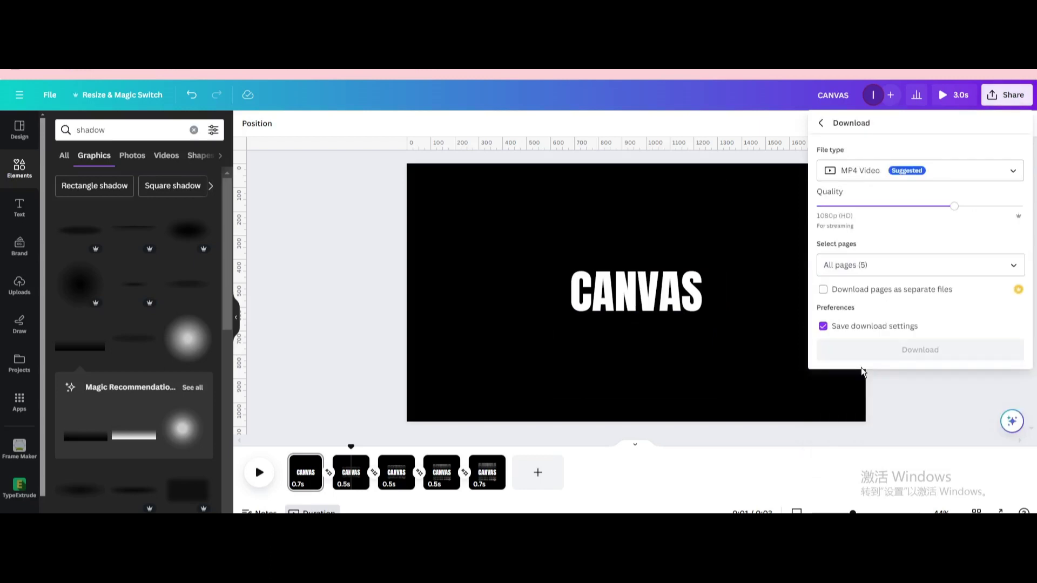
pyautogui.click(865, 351)
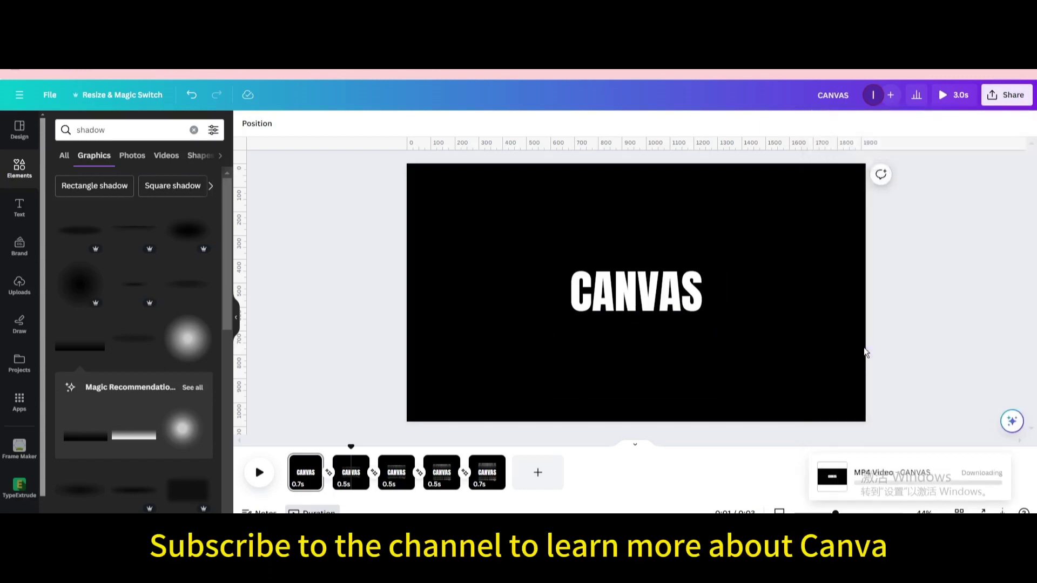